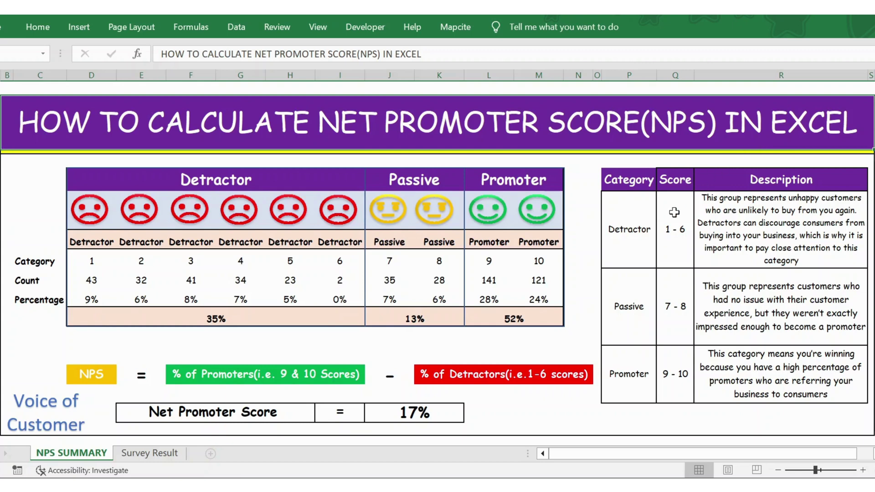
- Review the Detractor (1-6), Passive (7-8) and Promoter (9-10) score ranges and descriptions
click(674, 213)
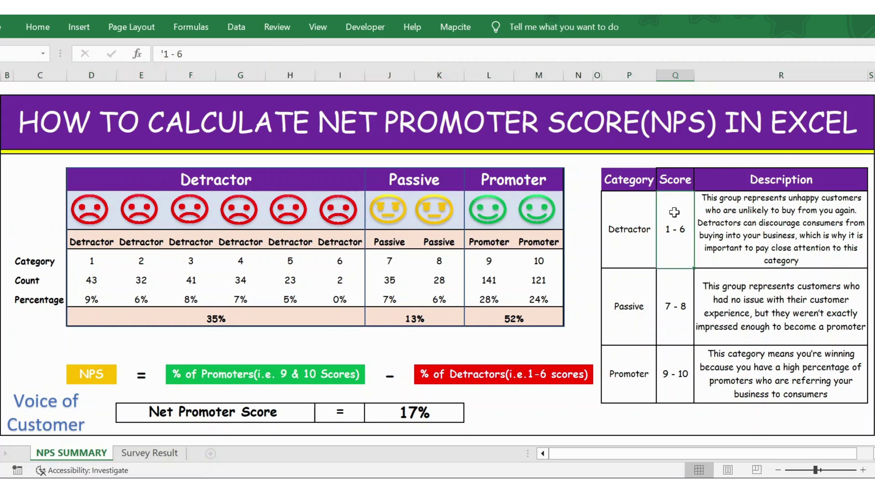
click(627, 249)
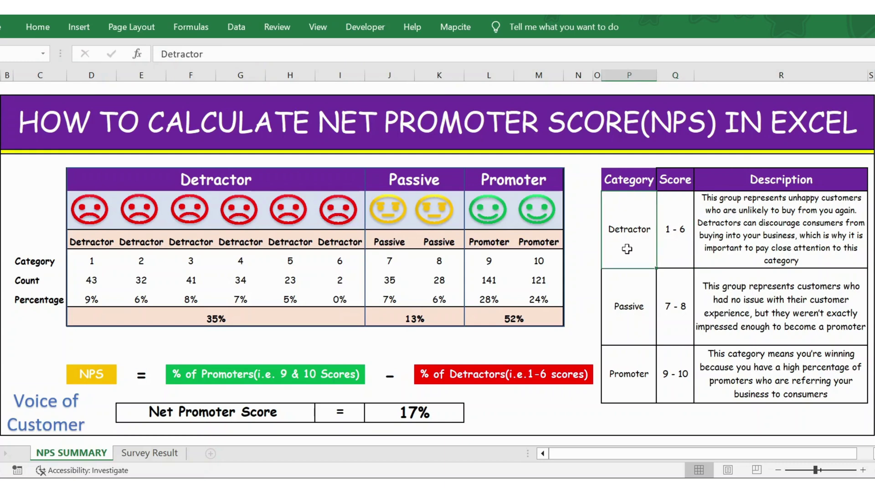
click(744, 246)
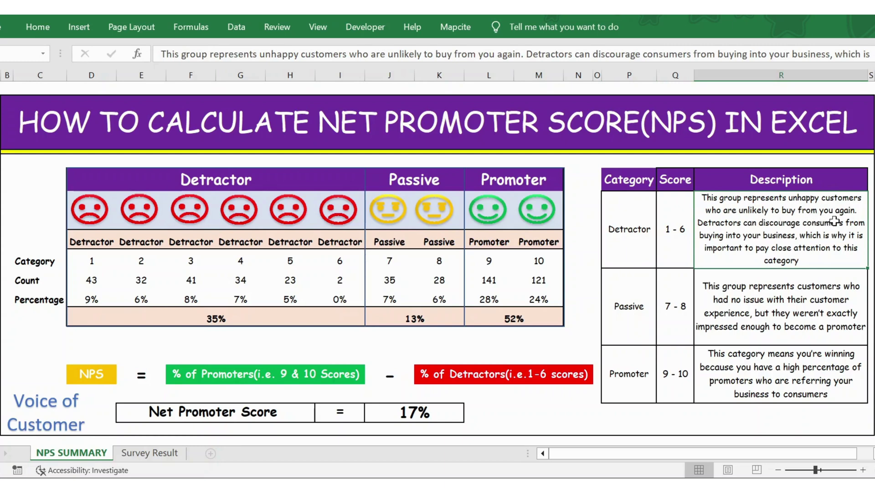
click(665, 296)
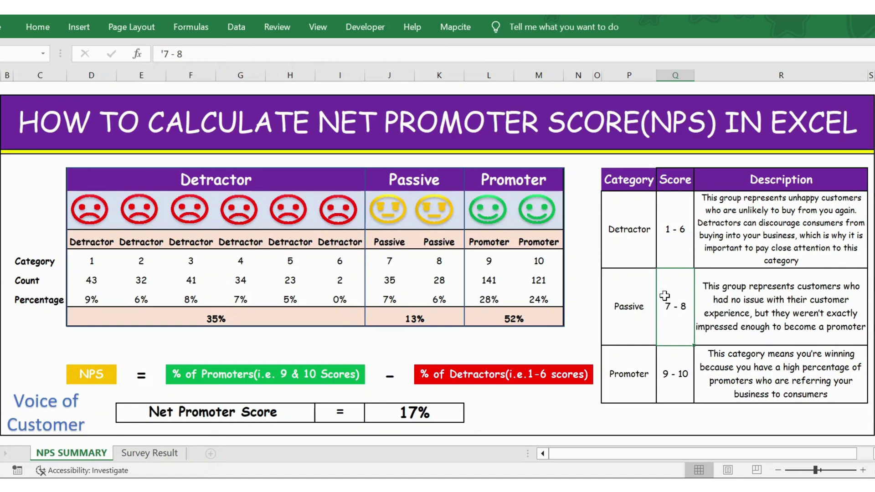
click(617, 307)
click(713, 310)
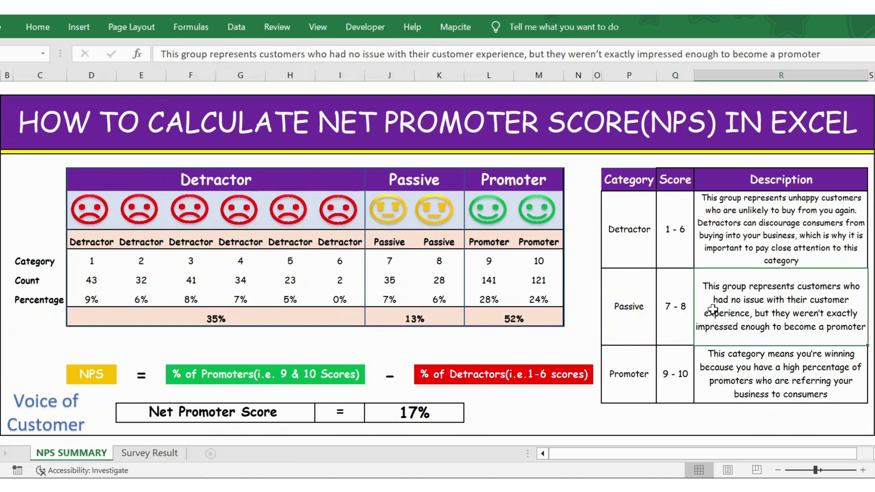
click(676, 381)
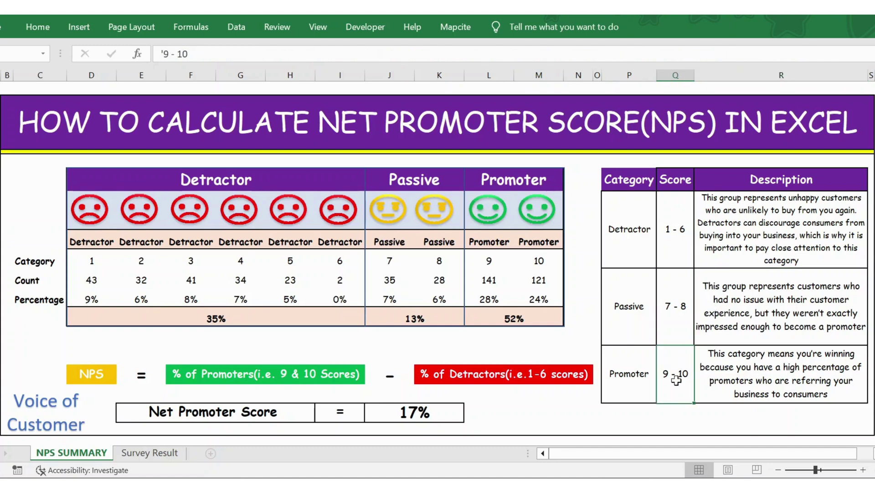
click(611, 375)
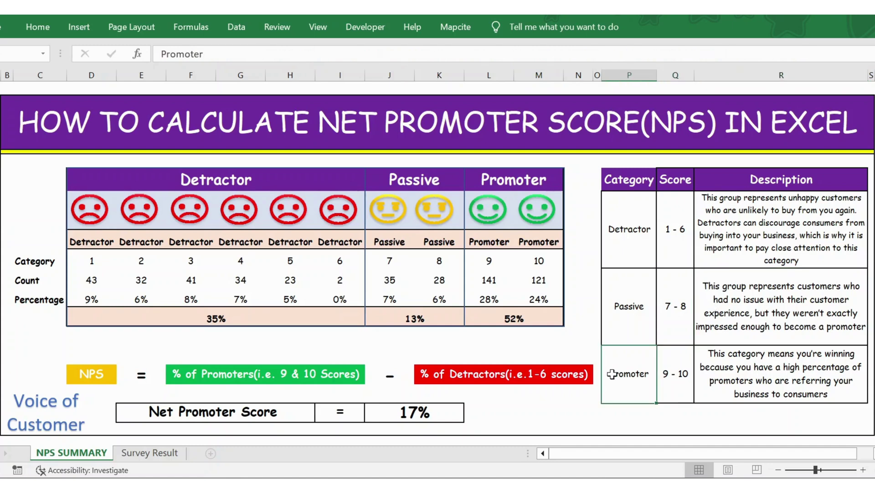
click(739, 379)
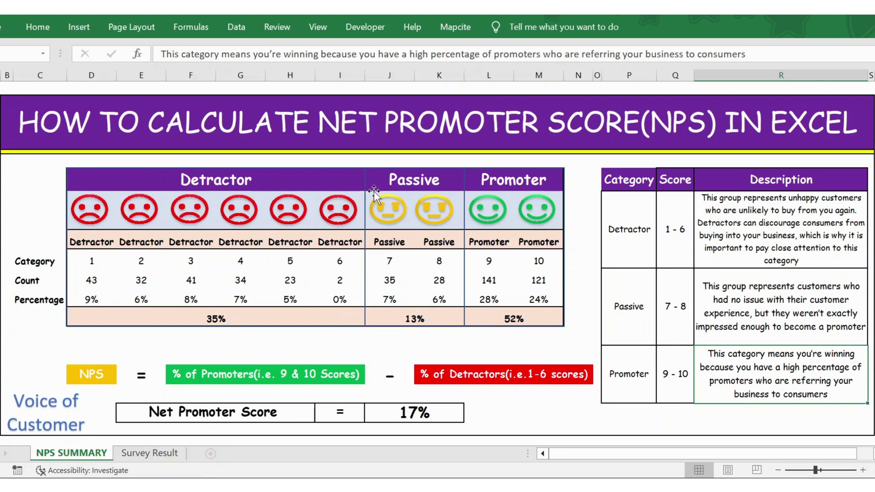
- Review the group headings, the Category row and the existing COUNTIF behind count 43
click(288, 174)
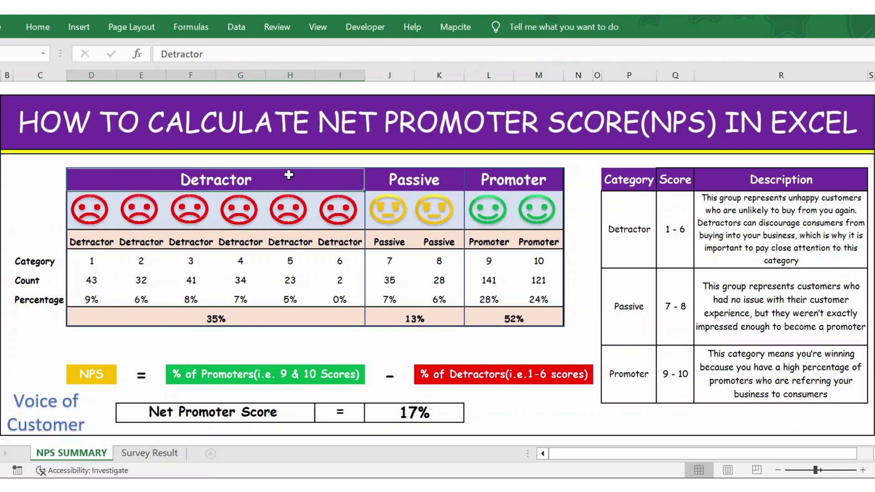
click(407, 192)
click(250, 181)
click(416, 181)
click(518, 194)
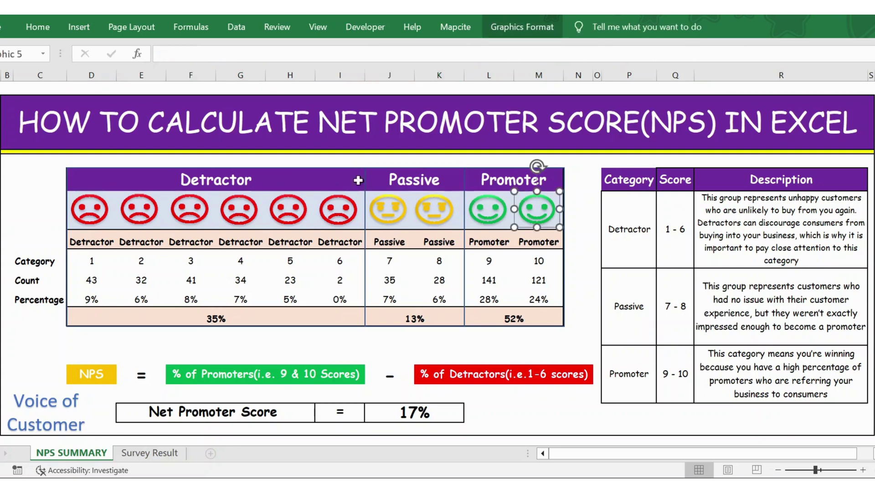
click(34, 263)
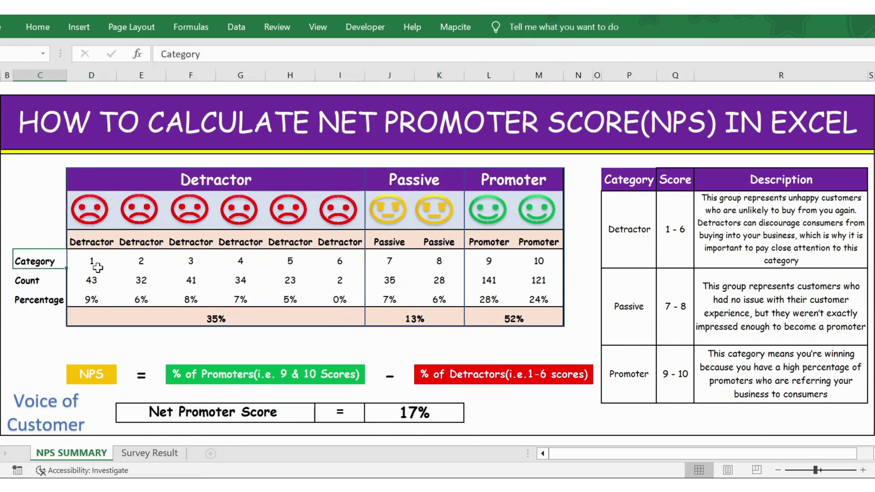
click(98, 268)
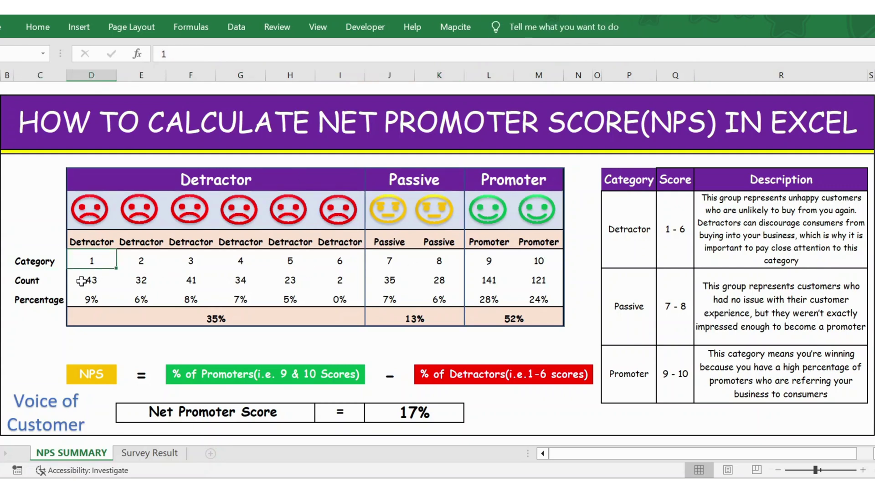
click(81, 281)
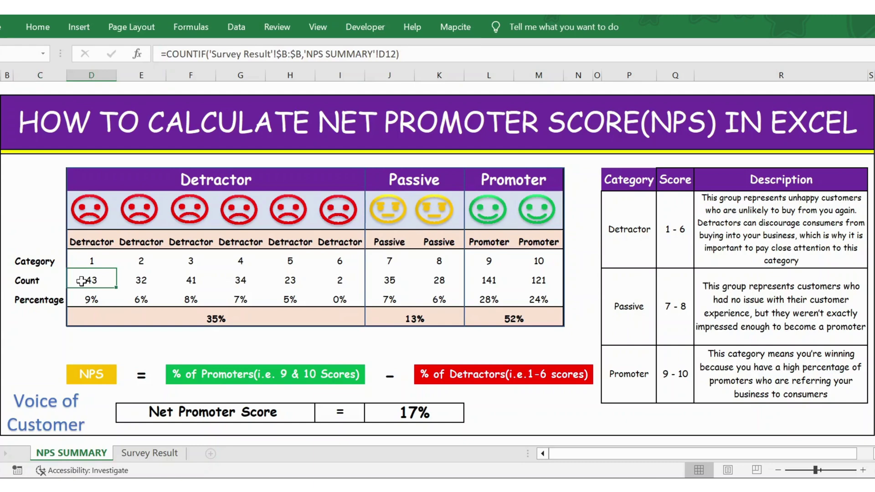
- Inspect the 500 Survey Result records and the Score filter list, leaving the filter unchanged
click(162, 460)
click(69, 330)
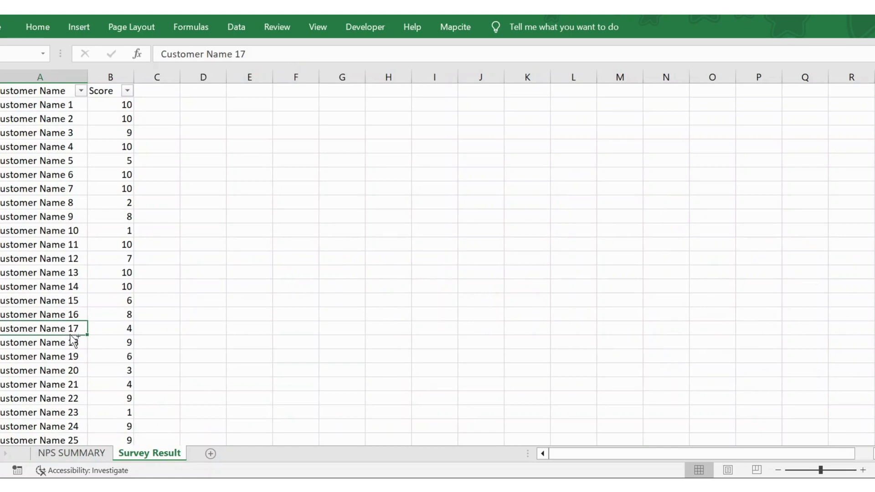
key(ctrl+Up)
key(Down)
key(ctrl+shift+Down)
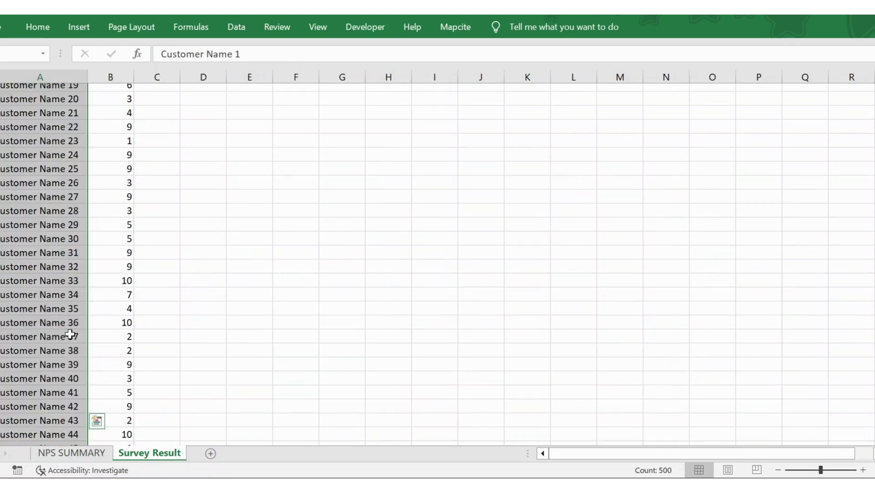
key(ctrl+Up)
key(ctrl+shift+l)
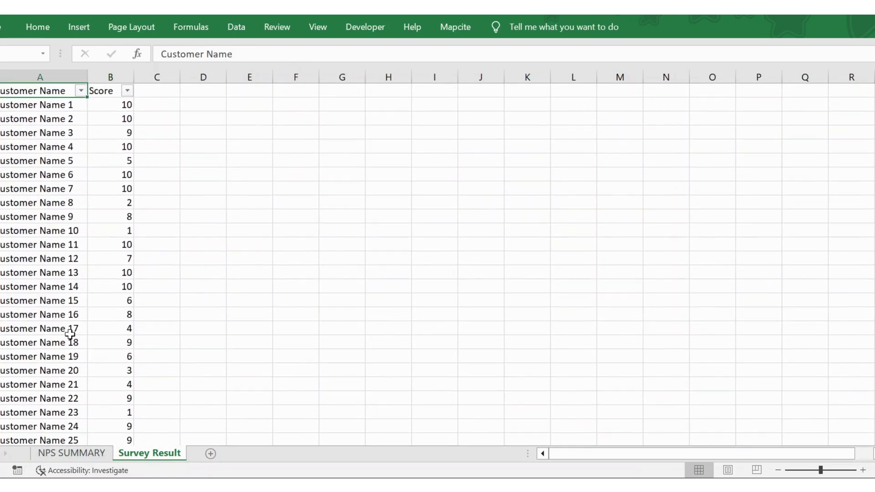
key(Right)
key(alt+Down)
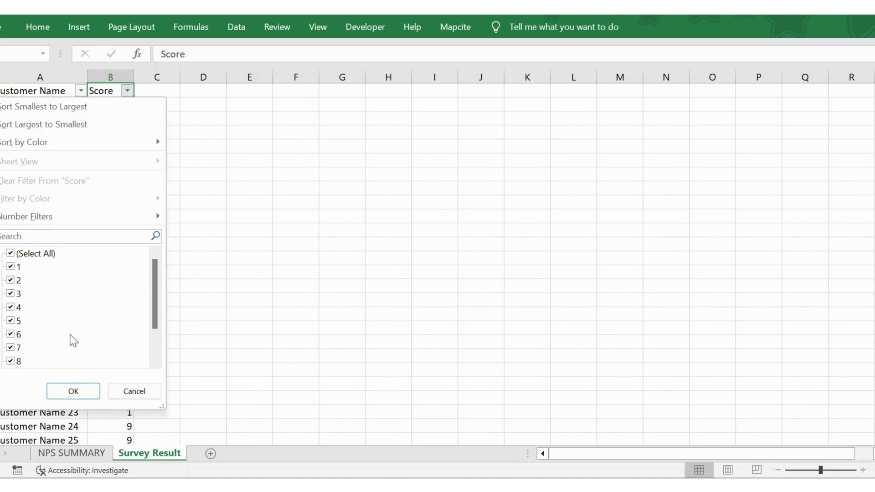
click(155, 361)
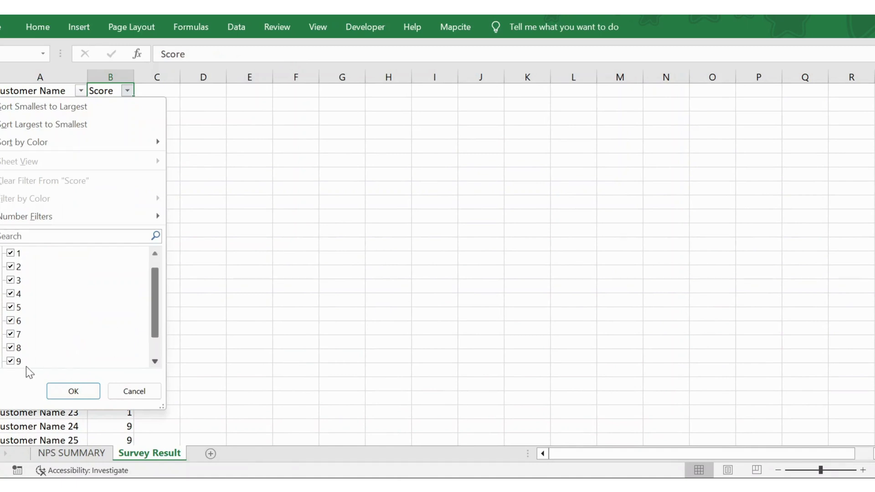
click(155, 362)
click(134, 391)
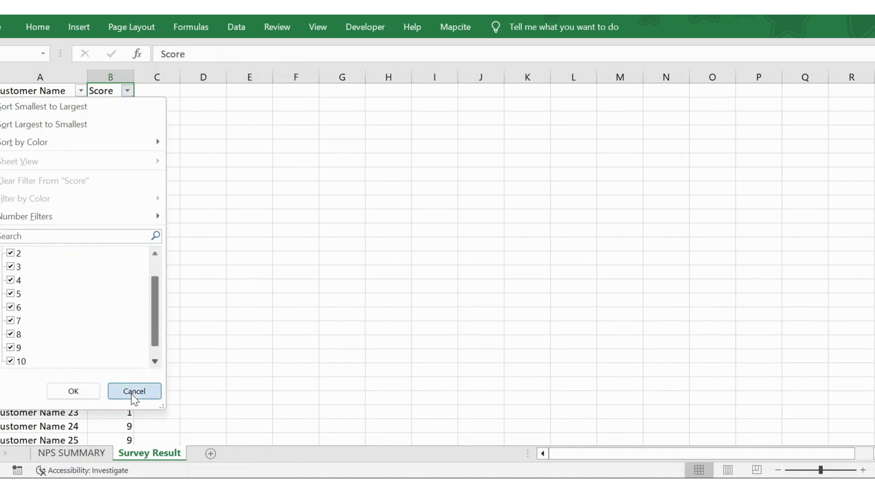
click(87, 454)
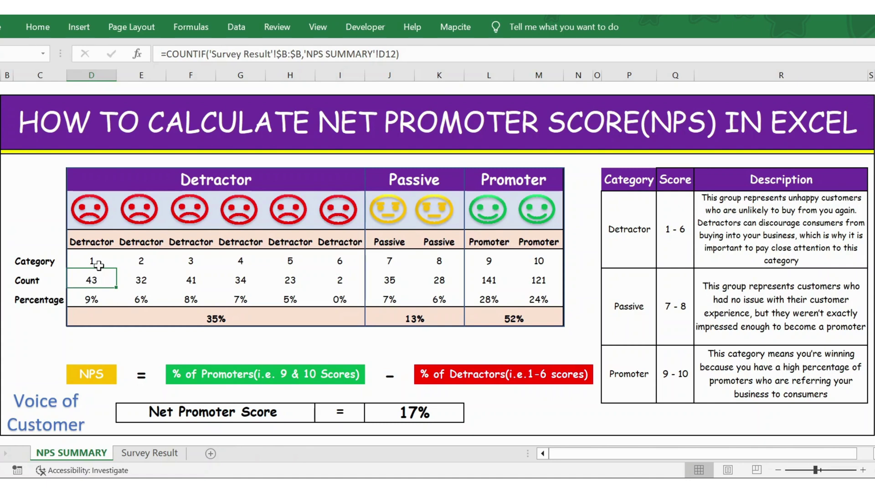
- Check the count formulas for categories 2, 3 and 10, then clear the Count row D13:M13
click(137, 284)
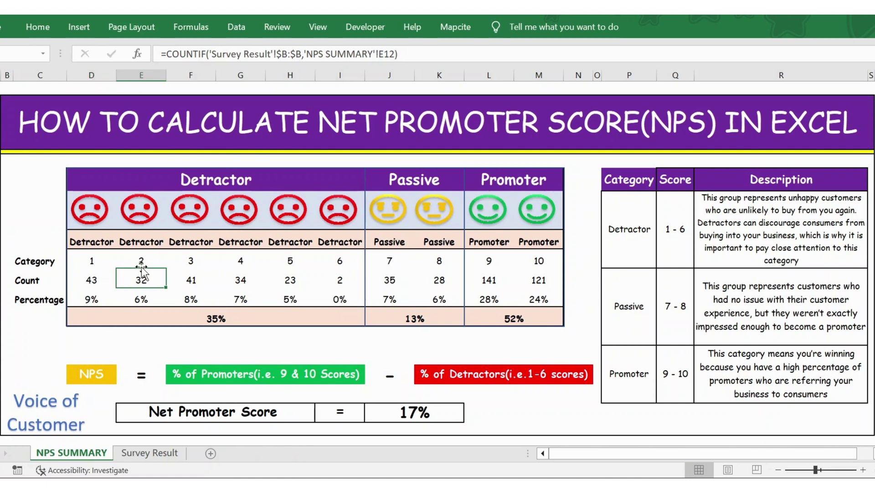
click(191, 281)
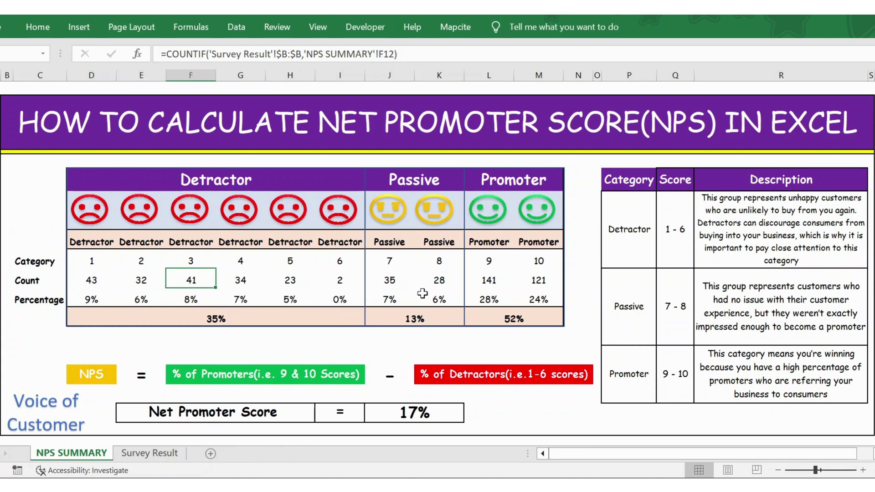
click(538, 282)
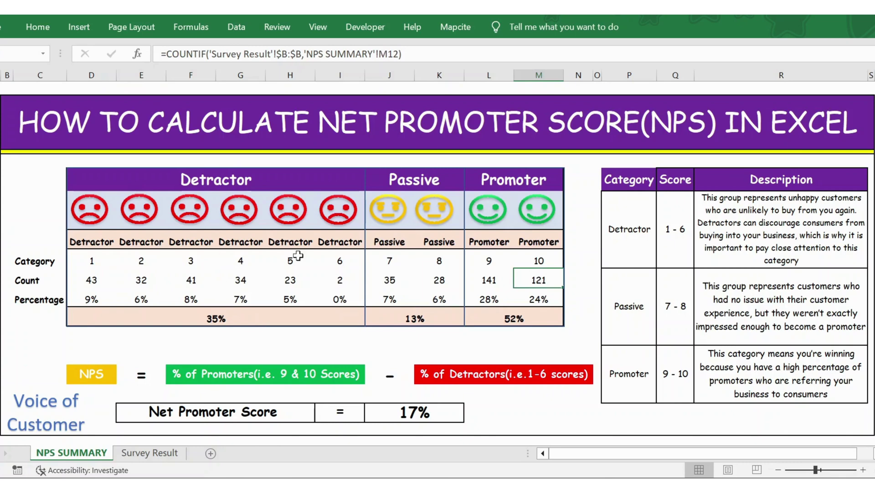
click(89, 279)
key(ctrl+shift+Right)
key(Delete)
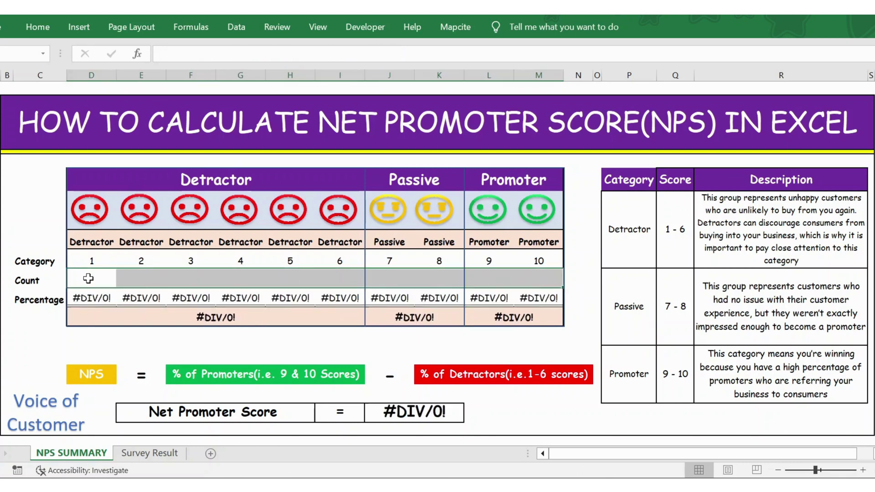
- Start a COUNTIF in D13 using Survey Result's Score column B as the range
click(88, 279)
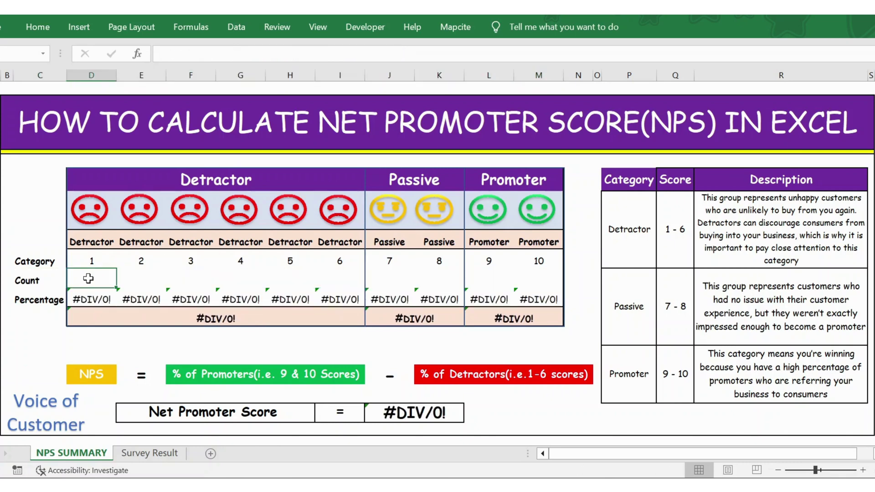
text(=)
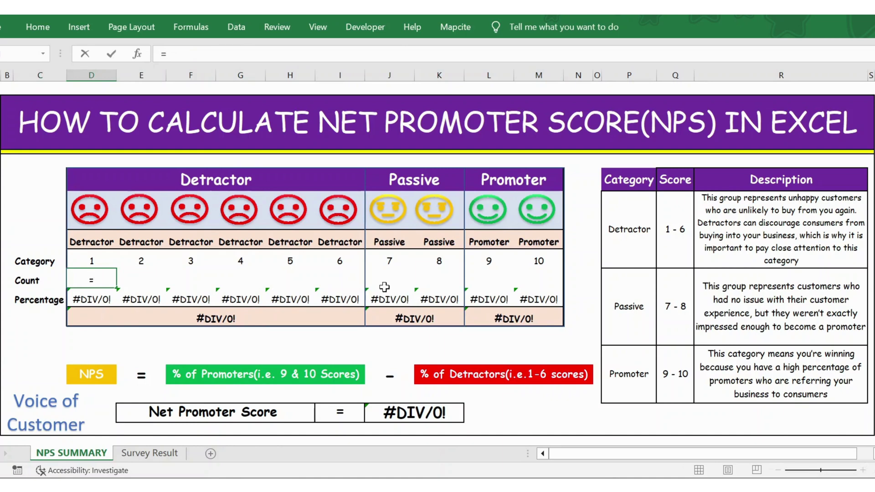
text(coum)
key(BackSpace)
text(n)
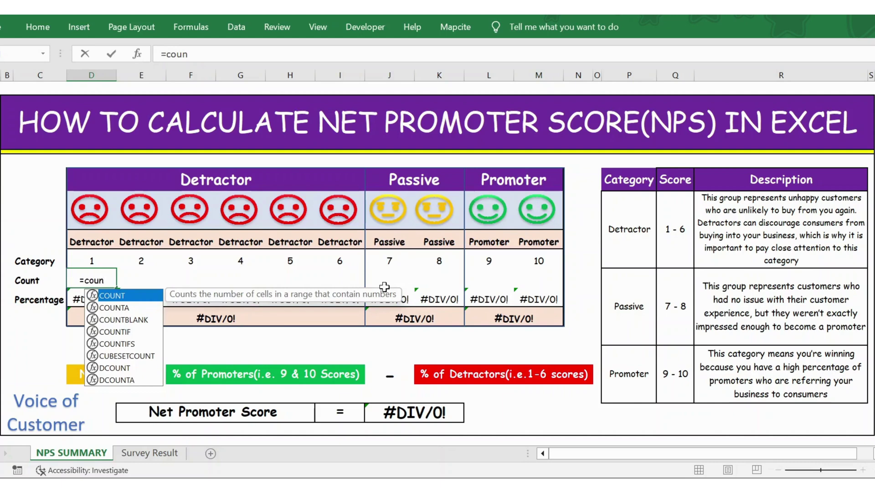
key(Down)
key(Down)
key(Down)
key(Tab)
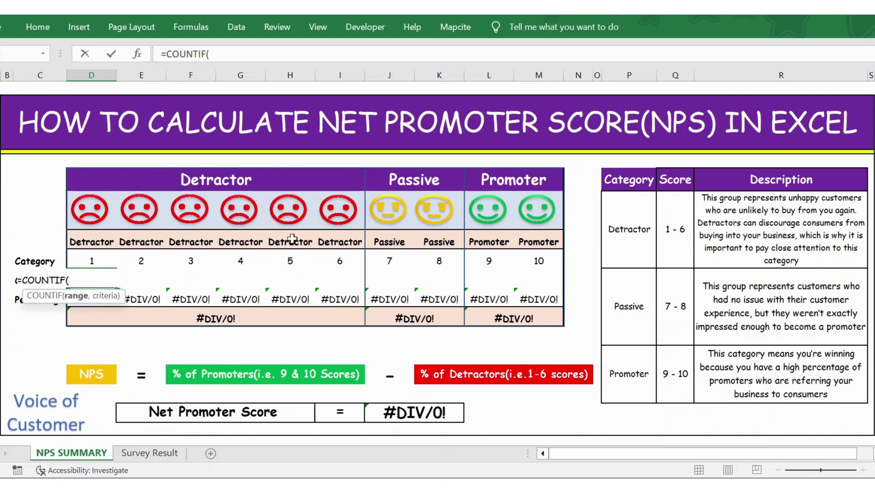
click(155, 454)
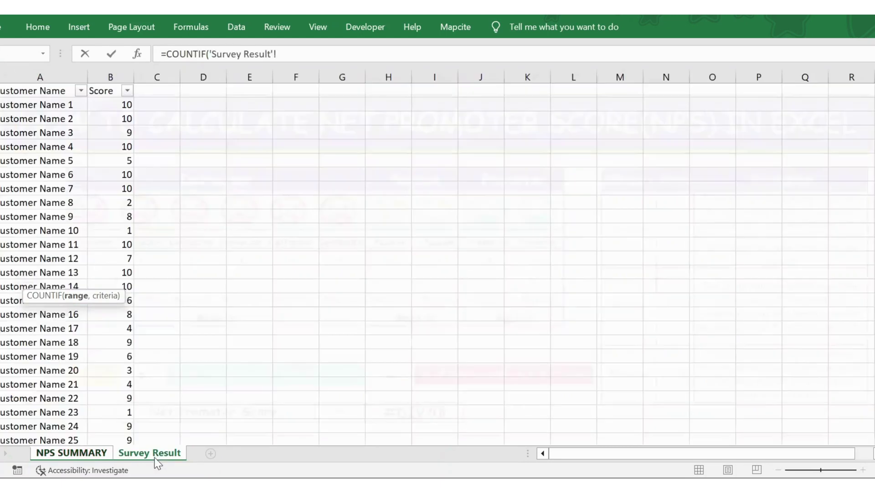
click(120, 75)
text(,)
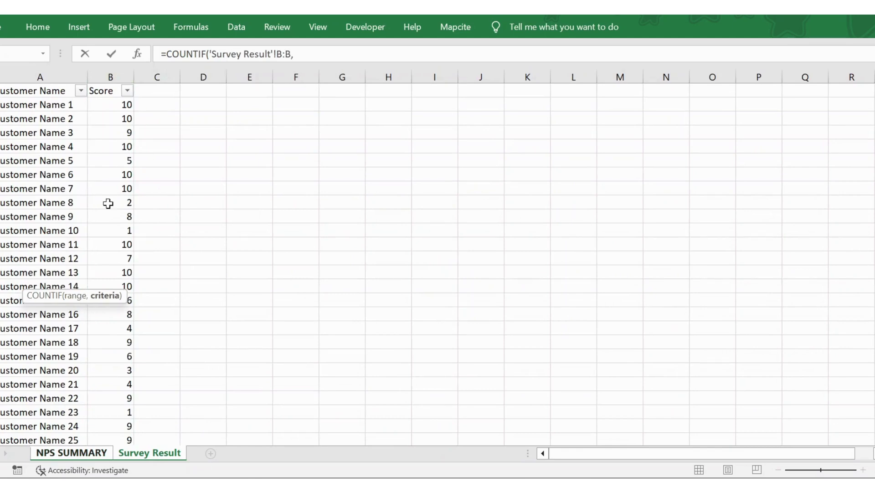
- Finish the COUNTIF with criteria 'NPS SUMMARY'!D12 and absolute $B:$B, returning 43
click(65, 452)
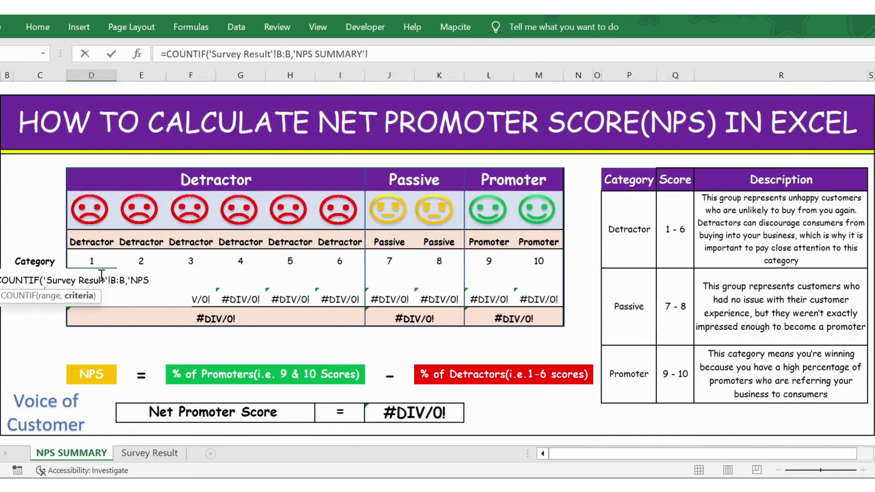
click(85, 260)
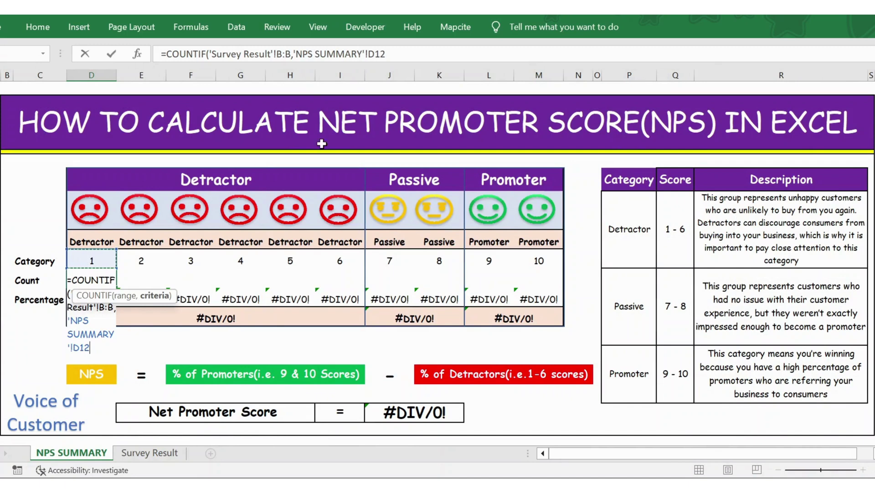
click(278, 54)
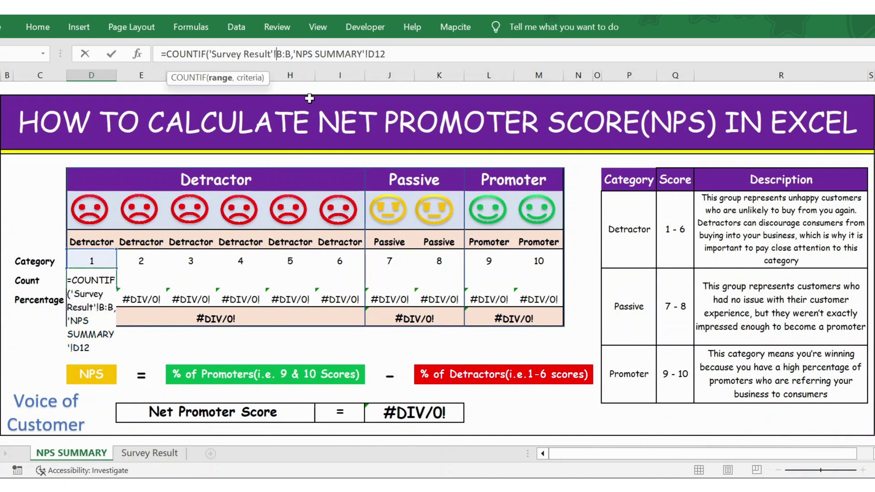
key(F4)
click(419, 55)
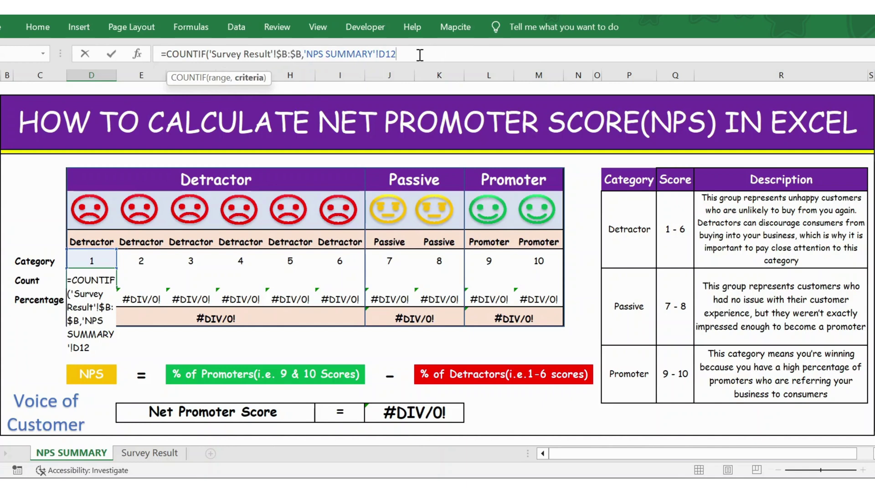
text())
key(Return)
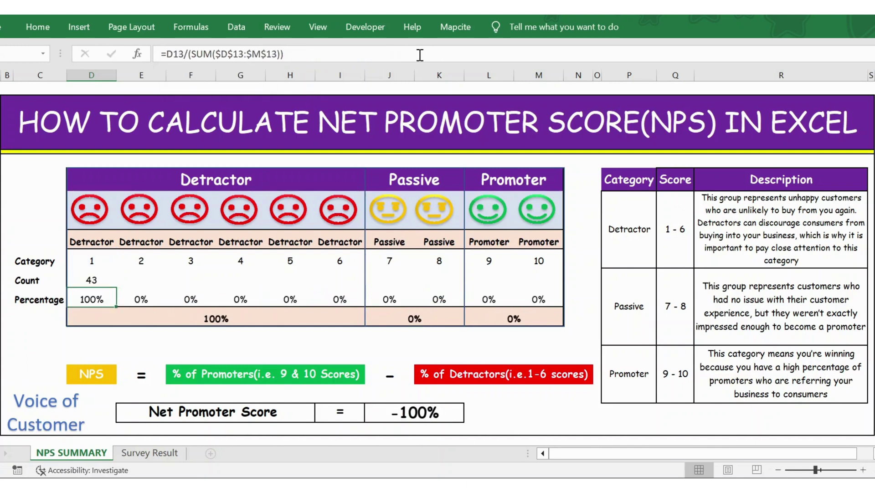
key(Up)
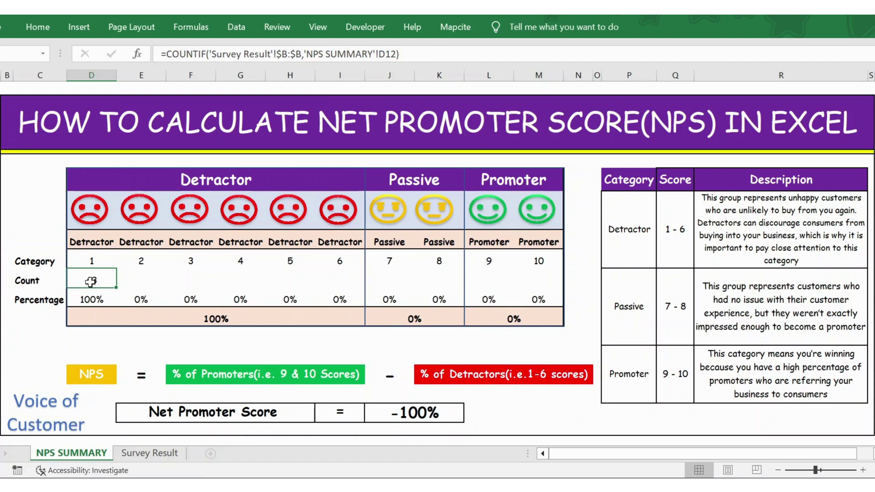
- Filter Survey Result's Score column to only 1, confirming 43 of 500 records, then return to NPS SUMMARY
click(143, 454)
click(137, 260)
key(Left)
key(ctrl+Up)
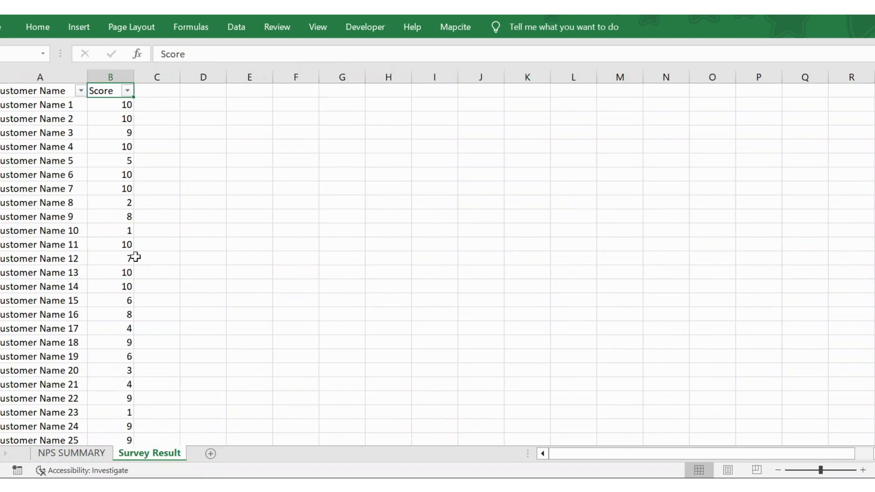
key(alt+Down)
key(Tab)
key(space)
key(Down)
key(space)
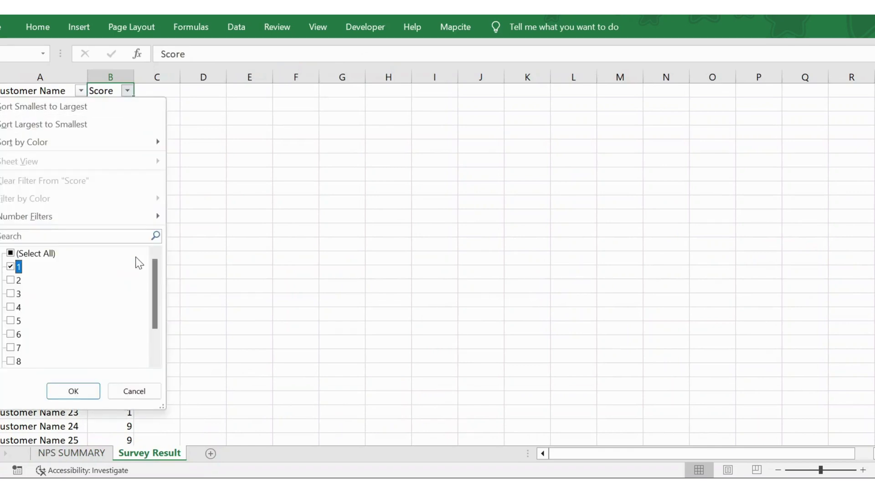
key(Return)
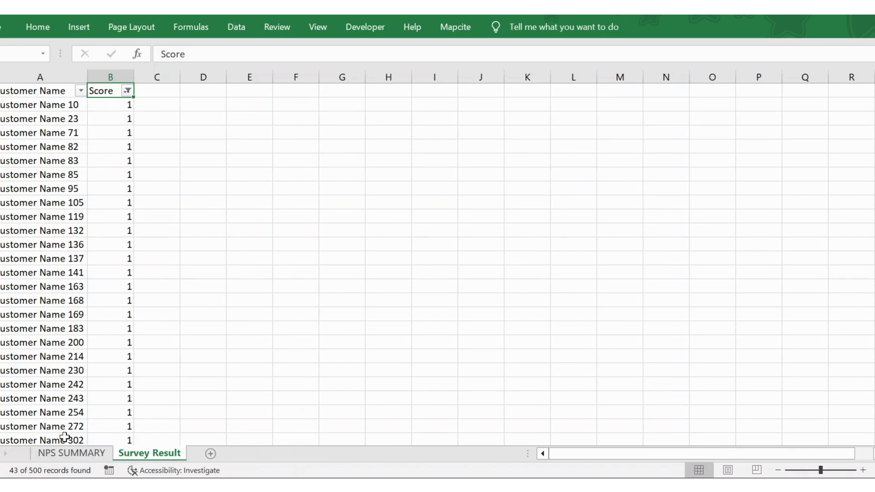
click(69, 453)
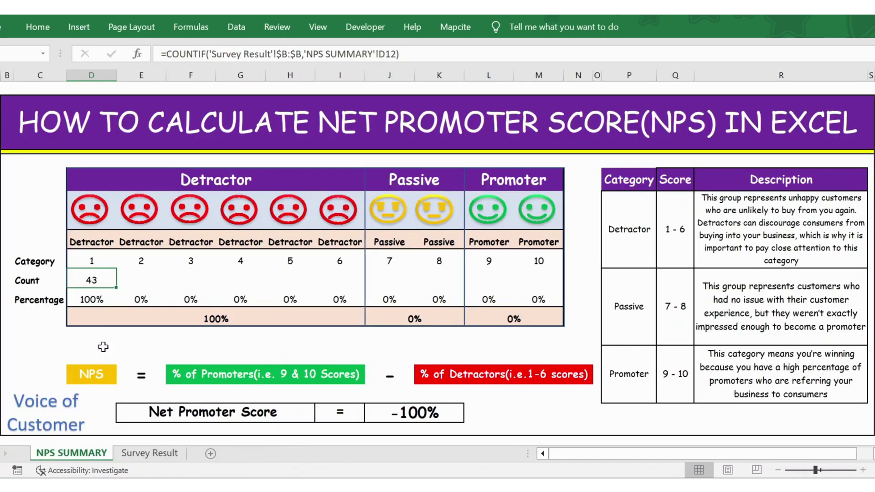
- Copy D13's COUNTIF formula across E13:M13, producing counts 32 through 121
key(ctrl+c)
click(123, 285)
key(shift+Right)
key(shift+Right)
key(shift+Right)
key(shift+Right)
key(shift+Right)
key(shift+Right)
key(shift+Right)
key(shift+Right)
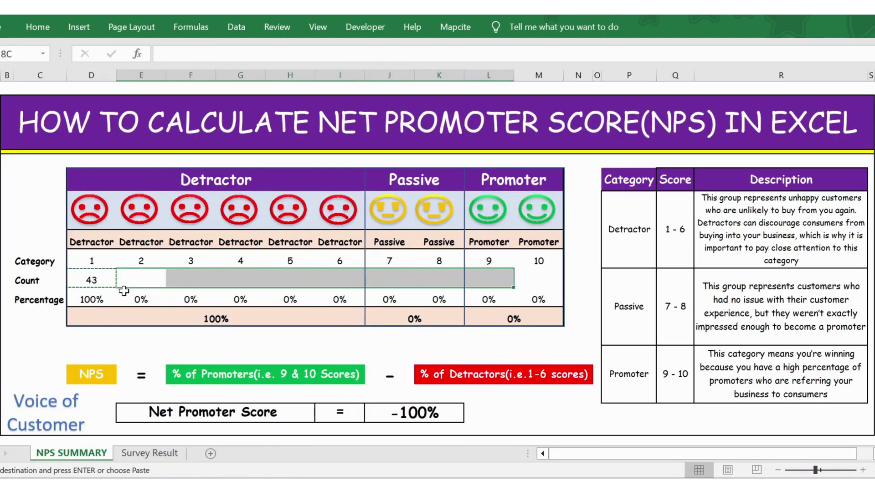
key(Return)
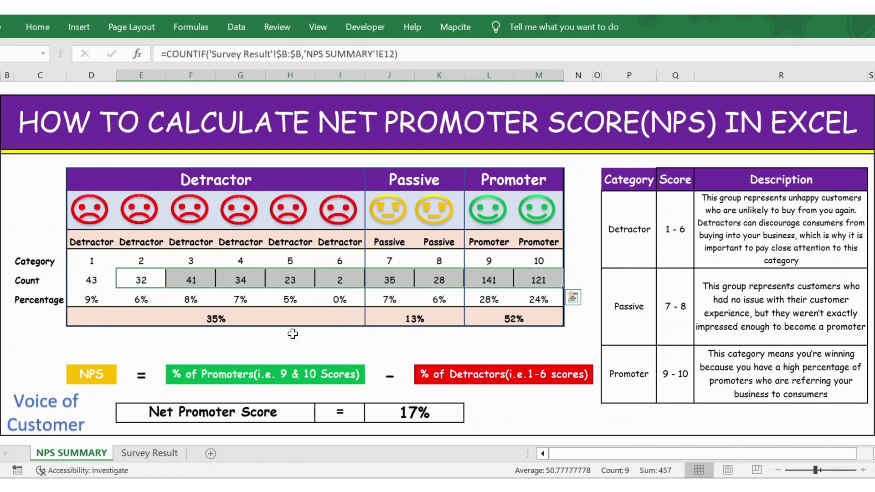
click(106, 279)
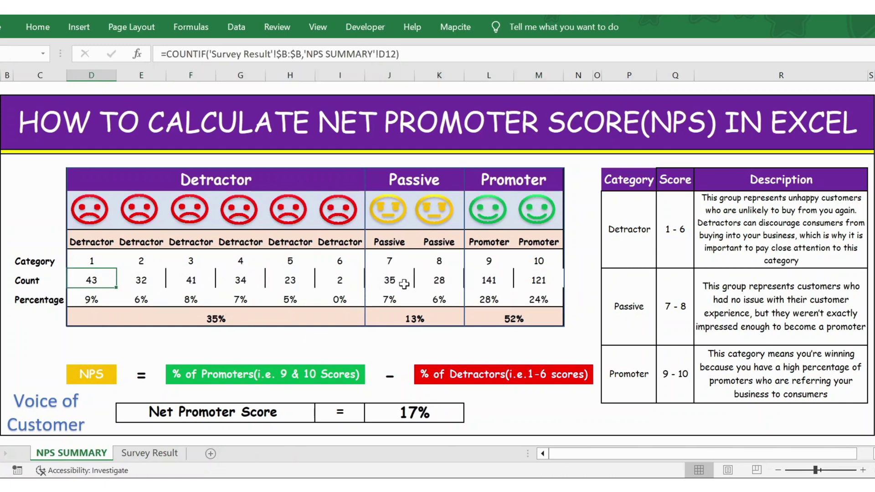
click(532, 281)
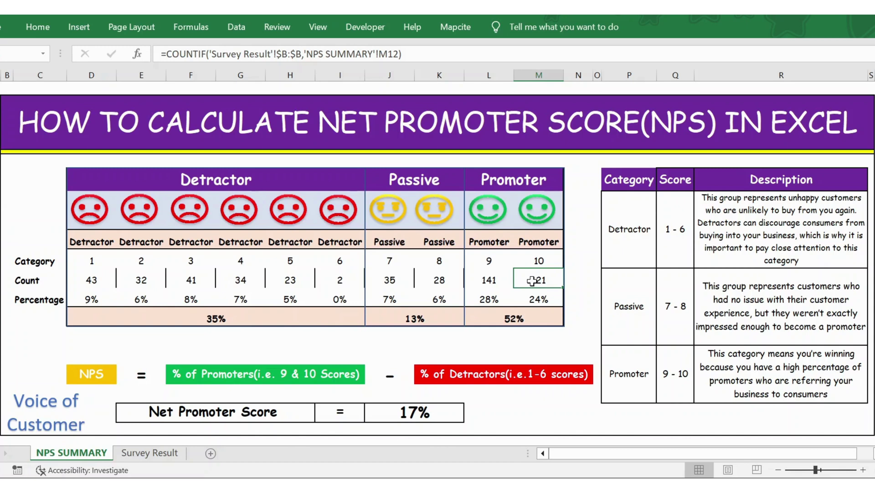
- Clear D14:M14 and enter =D13/SUM($D$13:$M$13) in D14
click(74, 303)
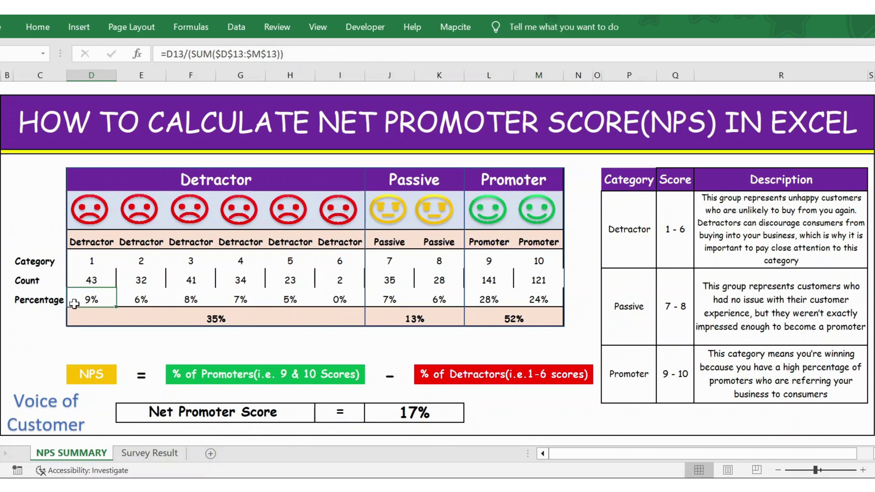
key(ctrl+shift+Right)
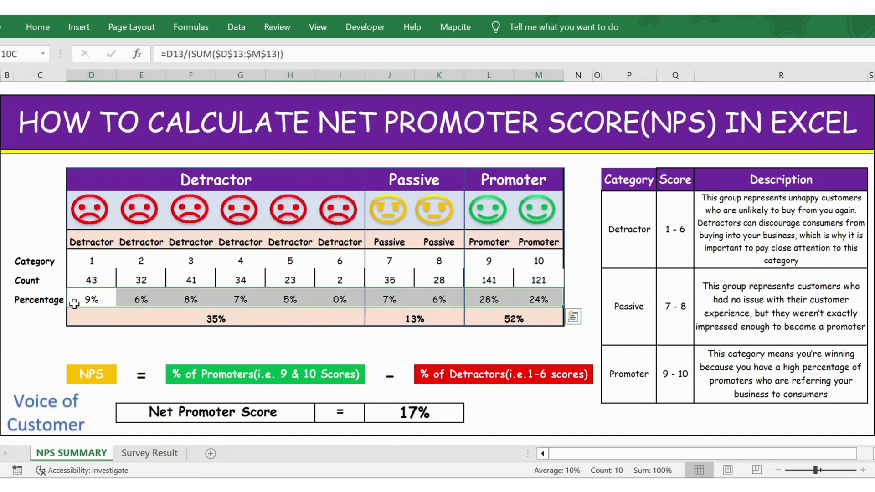
key(Delete)
click(86, 302)
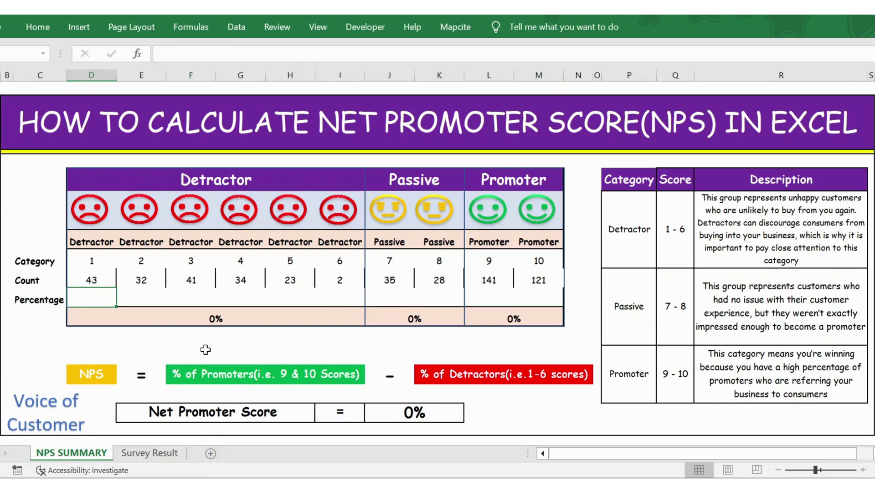
text(=)
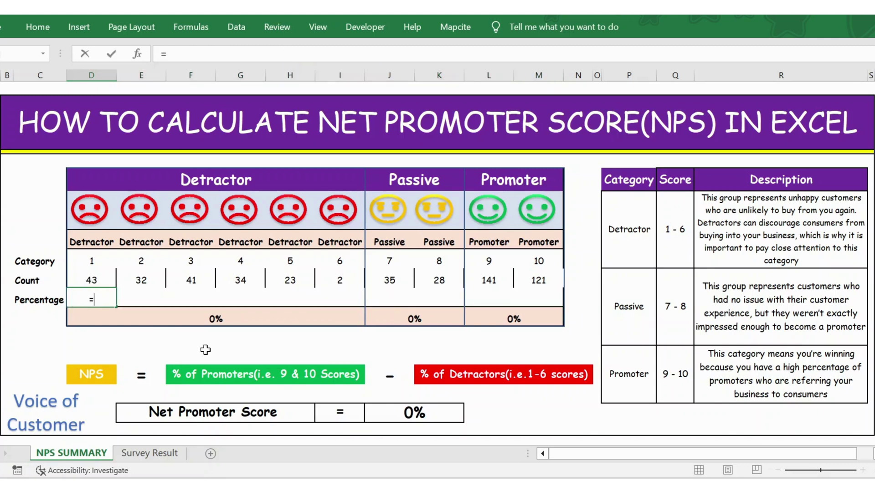
key(Up)
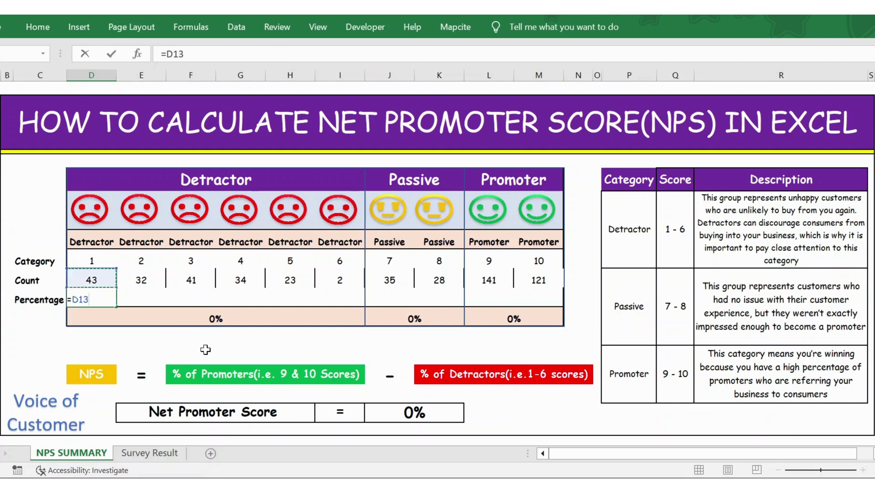
text(/sum)
key(Tab)
key(Up)
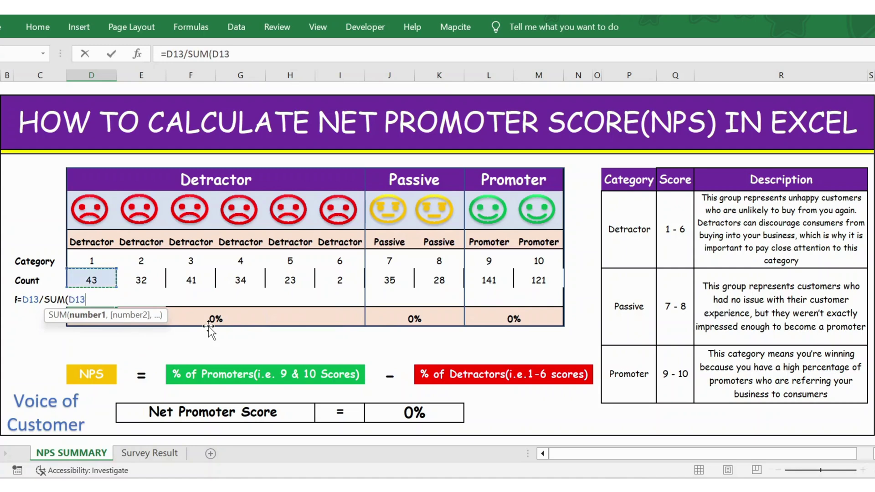
key(ctrl+shift+Right)
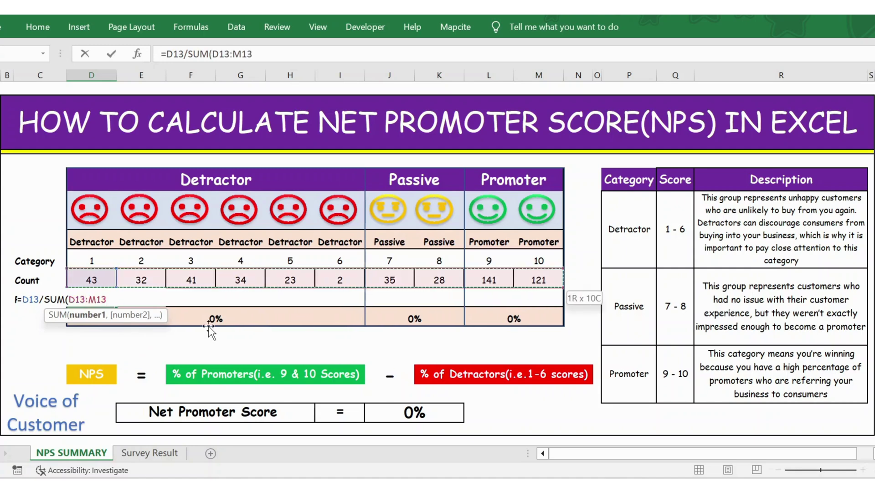
key(F4)
text())
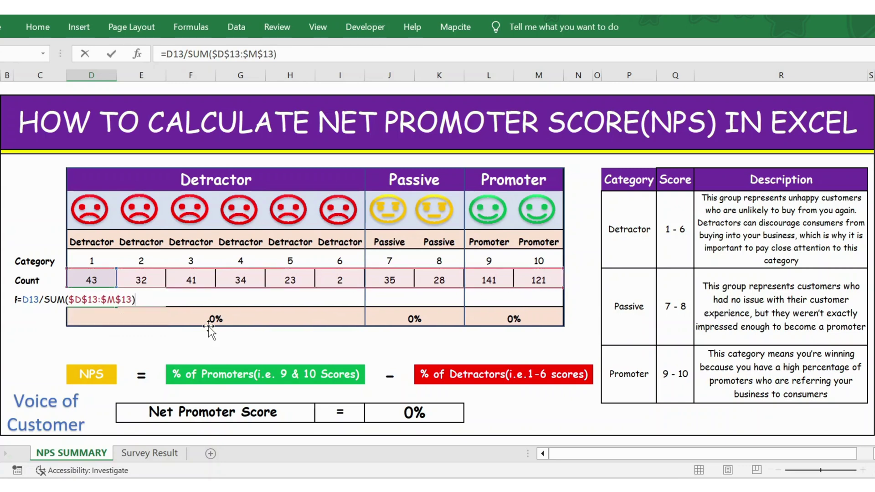
key(Return)
key(Up)
- Paste the percentage formula across E14:M14 and confirm the ten percentages total 100%
key(ctrl+c)
key(Right)
key(shift+Right)
key(shift+Right)
key(shift+Right)
key(shift+Right)
key(shift+Right)
key(shift+Right)
key(shift+Right)
key(shift+Right)
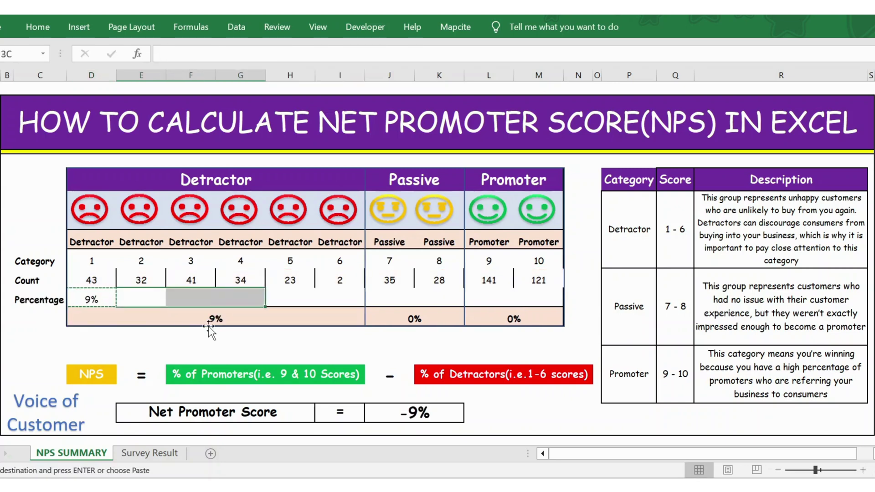
key(ctrl+v)
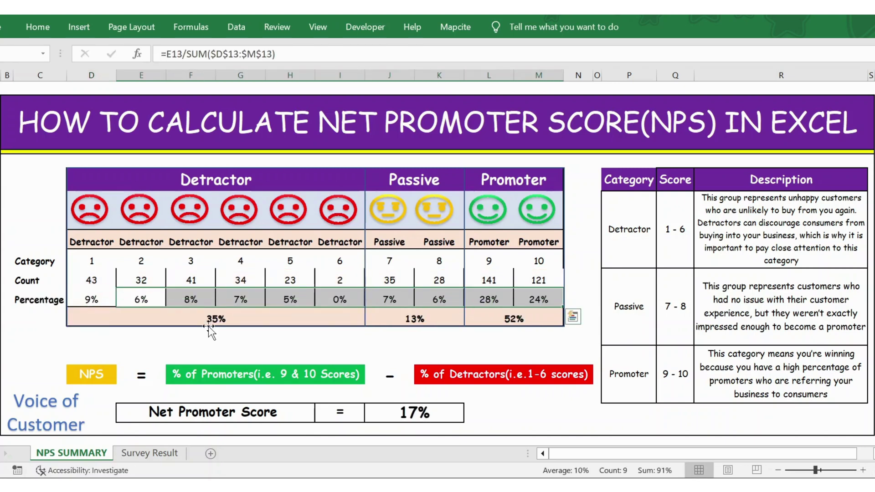
click(100, 301)
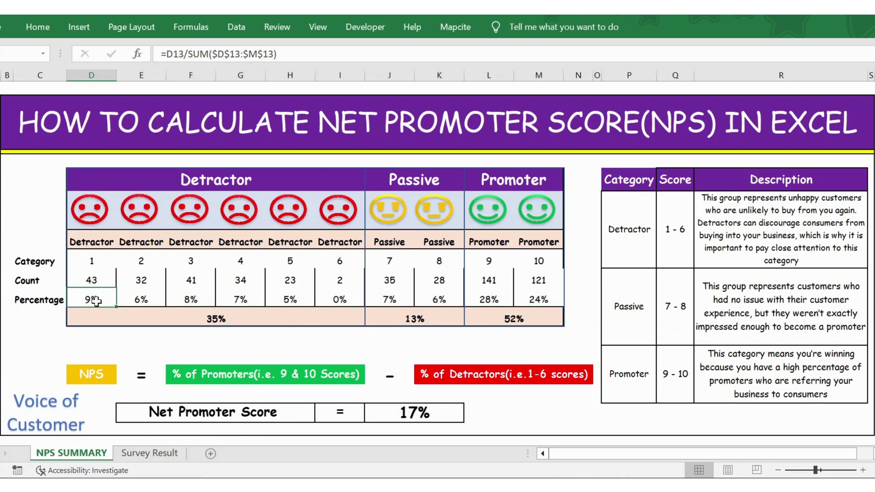
key(ctrl+shift+Right)
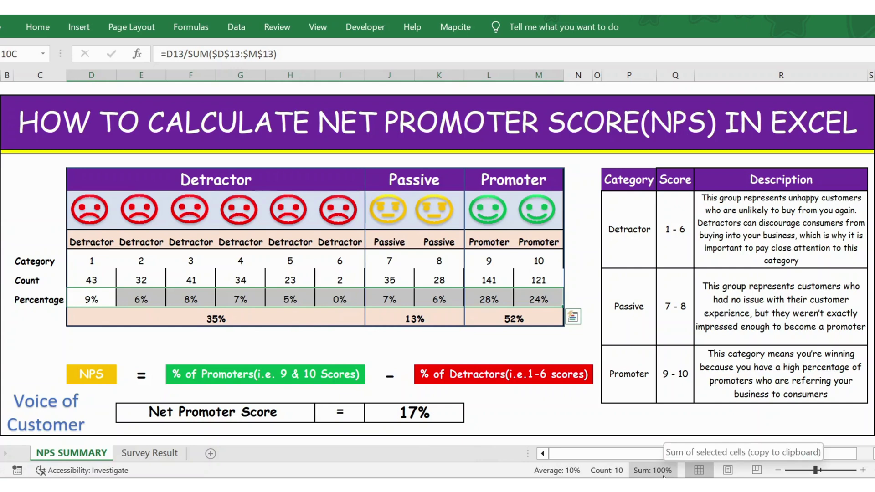
click(235, 323)
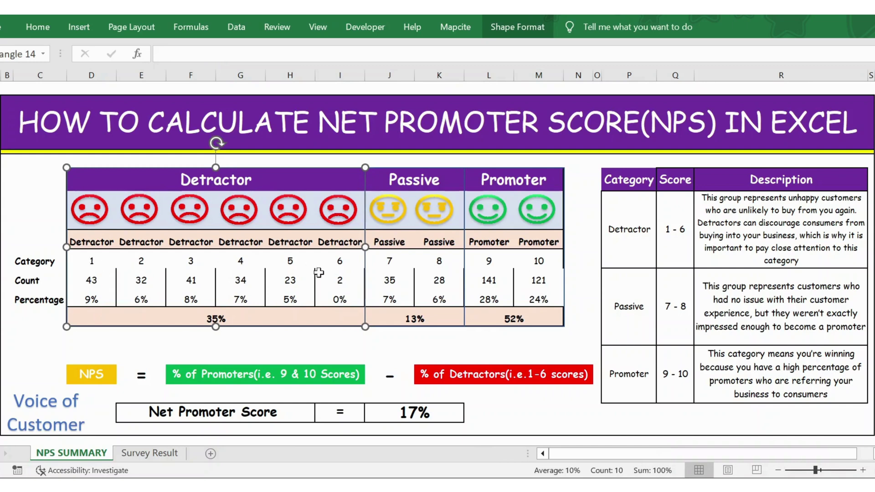
click(92, 300)
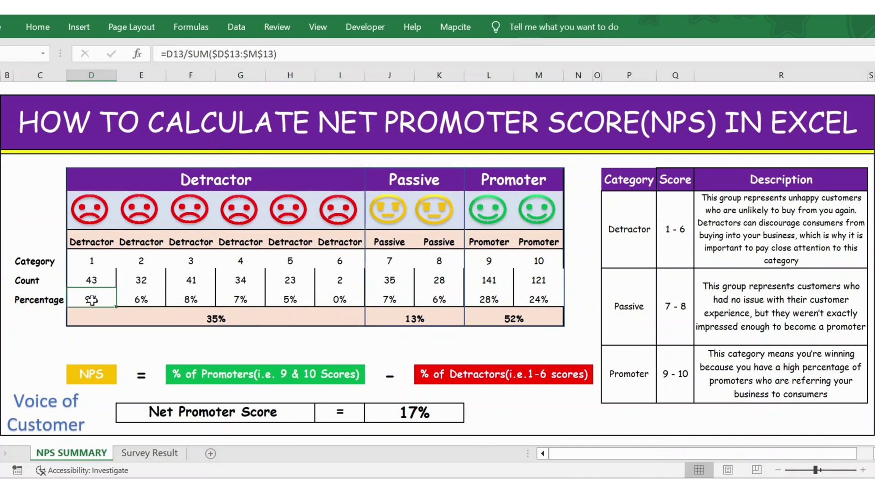
- Enter =SUM(D14:I14) in the merged Detractor subtotal cell, giving 35%
key(shift+Right)
key(shift+Right)
key(shift+Right)
key(shift+Right)
key(shift+Right)
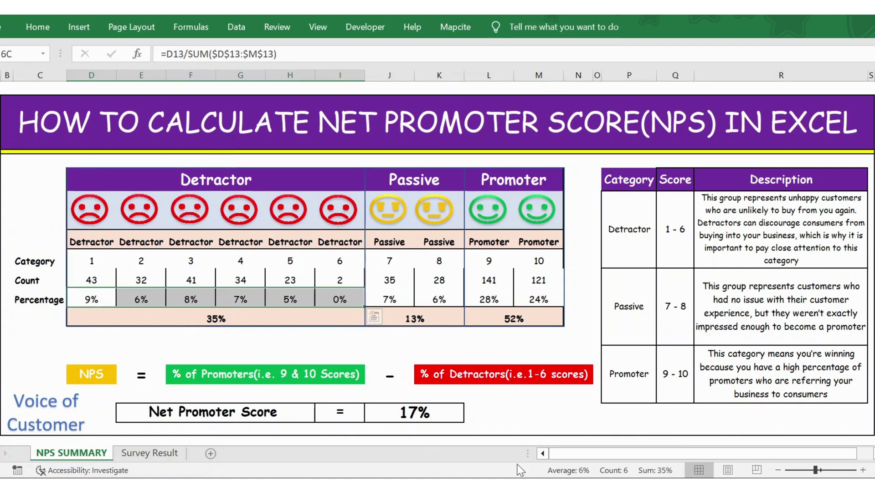
click(209, 319)
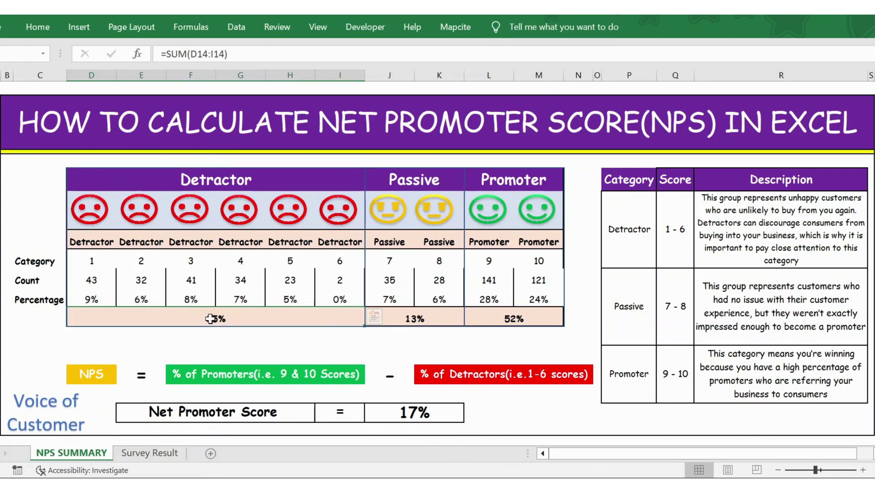
text(=s)
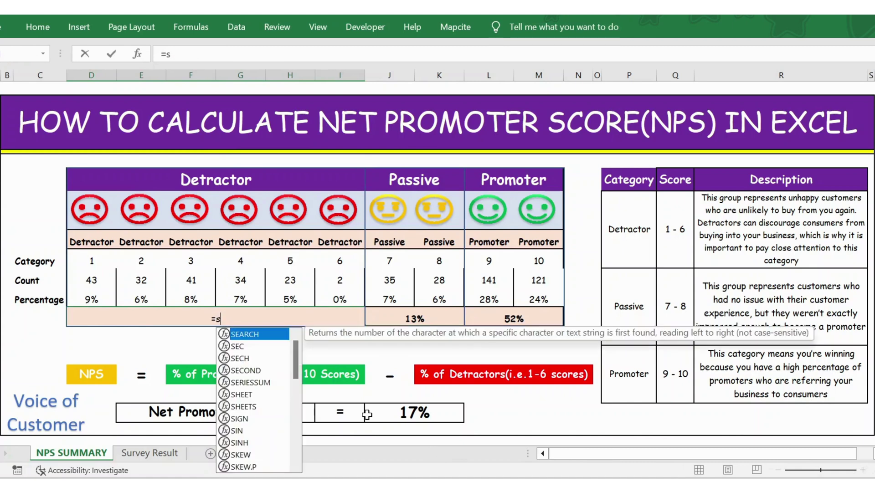
text(um)
key(Tab)
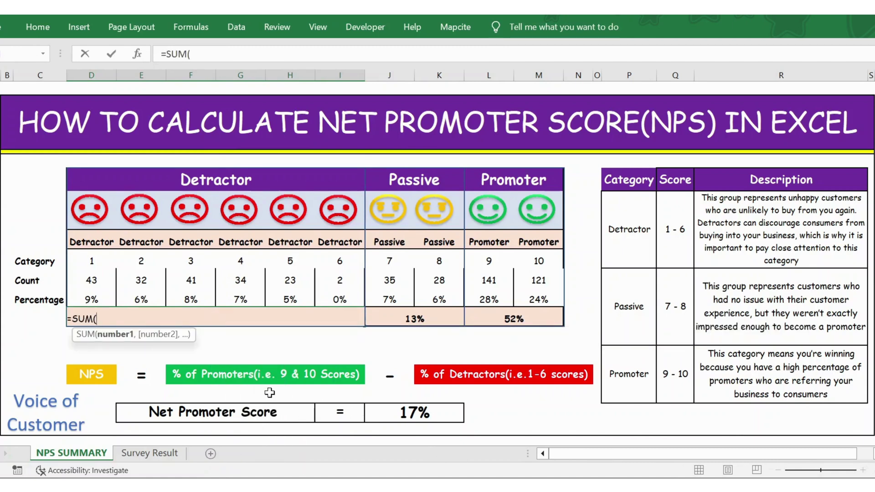
drag(91, 298, 331, 298)
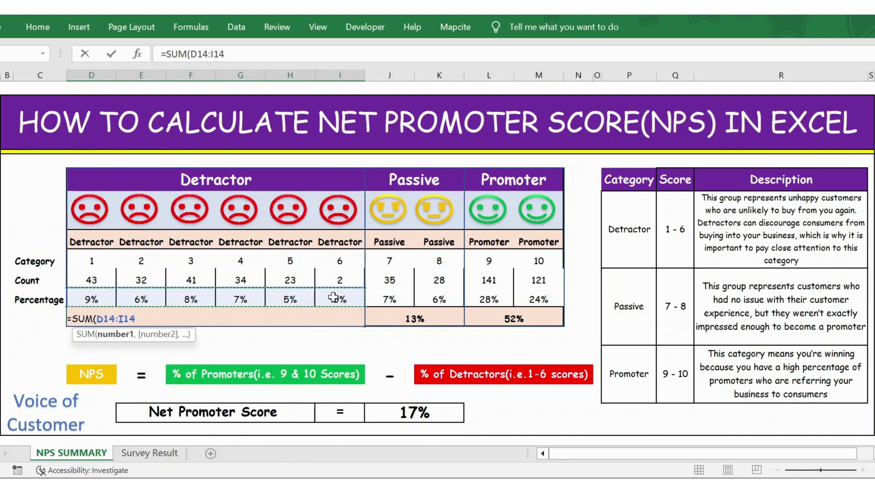
text())
key(Up)
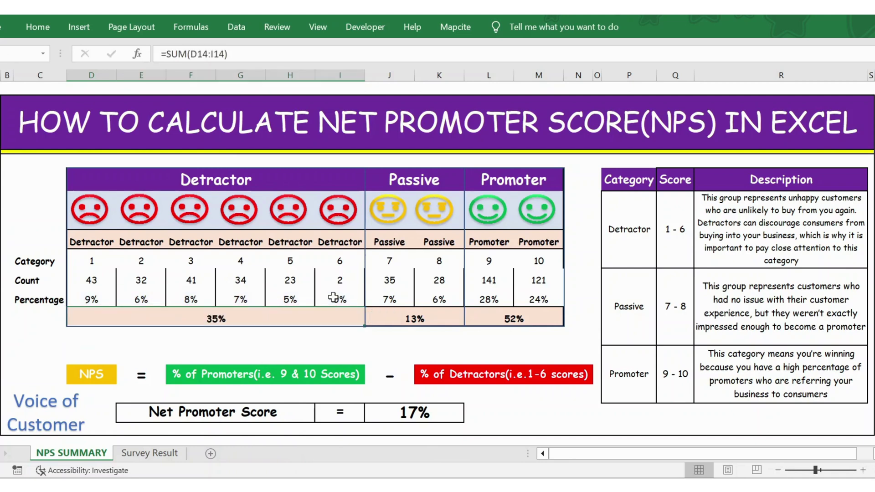
key(Right)
key(Right)
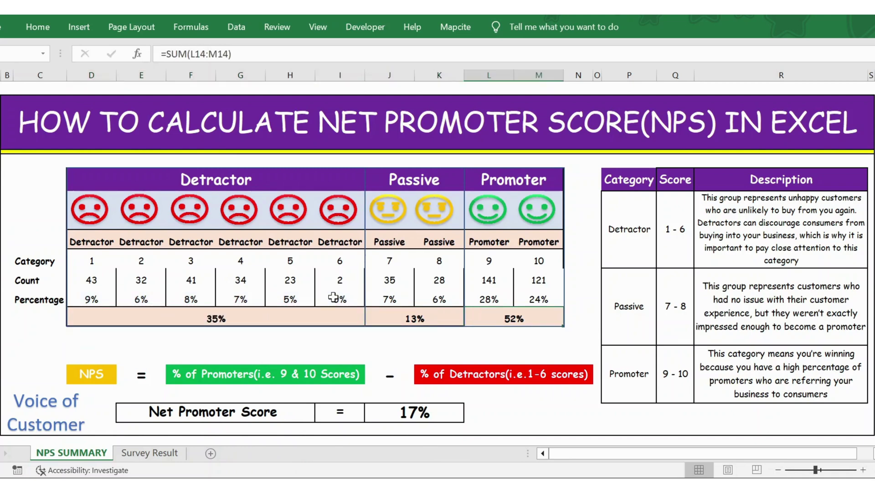
key(Left)
key(Left)
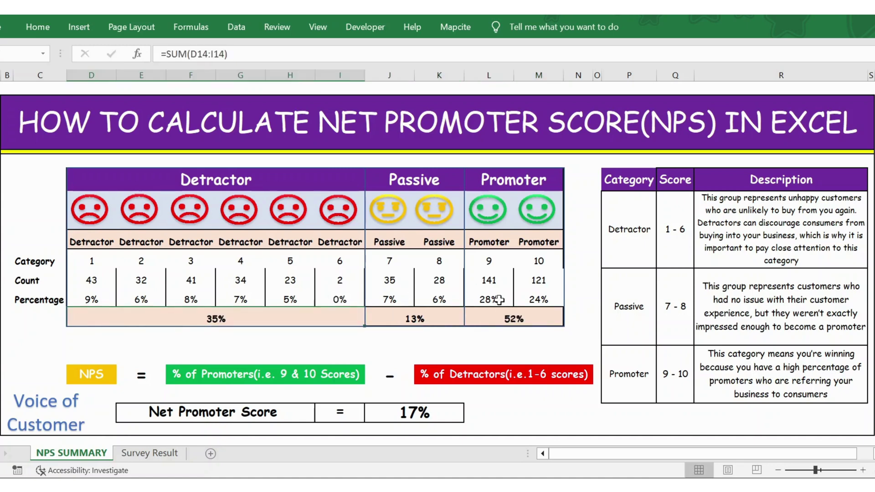
- Set the Passive subtotal to =SUM(J14,K14), giving 13%
click(419, 315)
text(=)
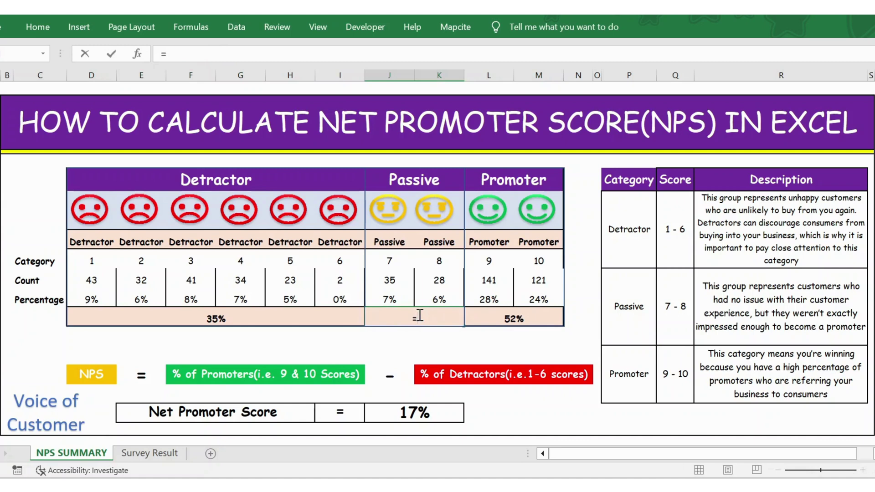
text(SUM()
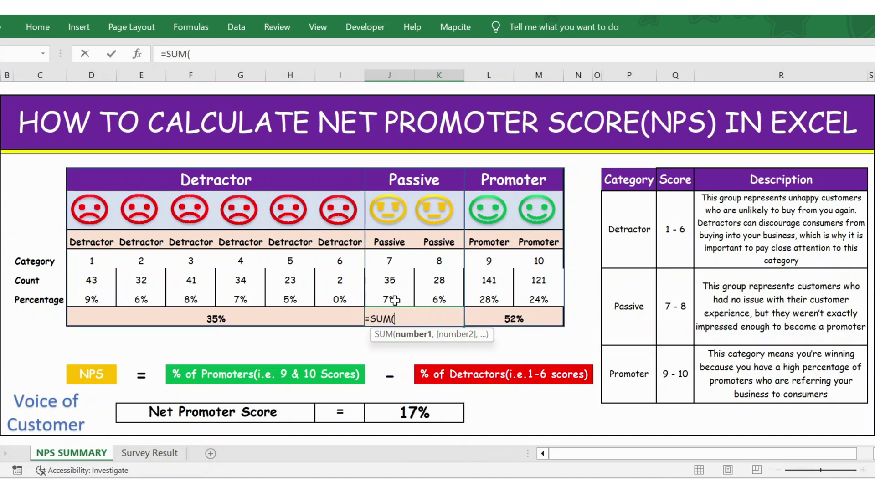
click(402, 299)
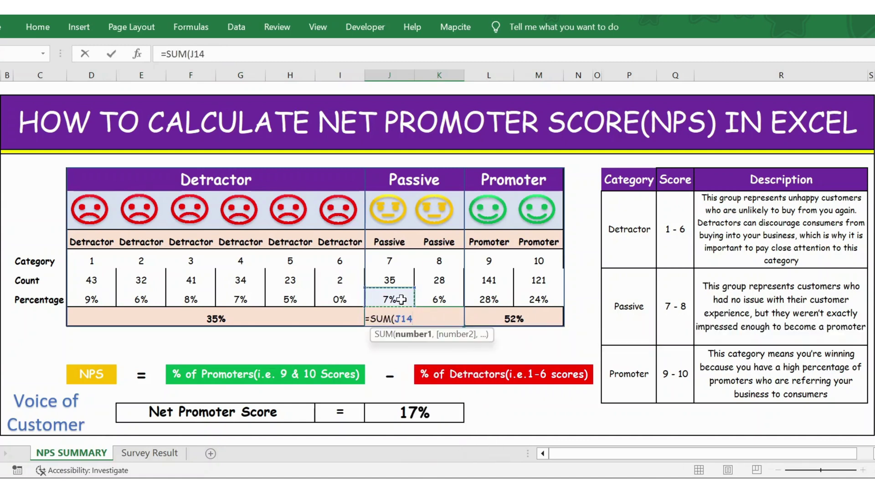
text(,)
click(438, 298)
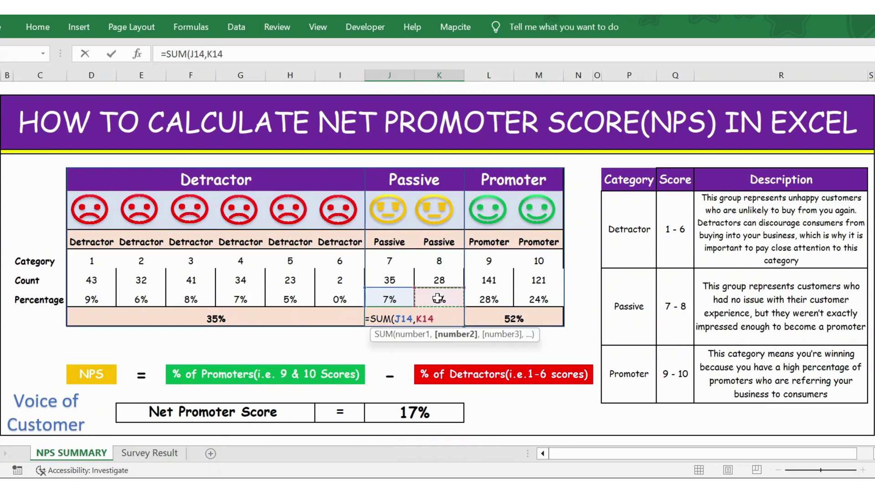
key(Return)
- Set the Promoter subtotal to =SUM(L14,M14), giving 52%, and review the subtotal formulas
key(Right)
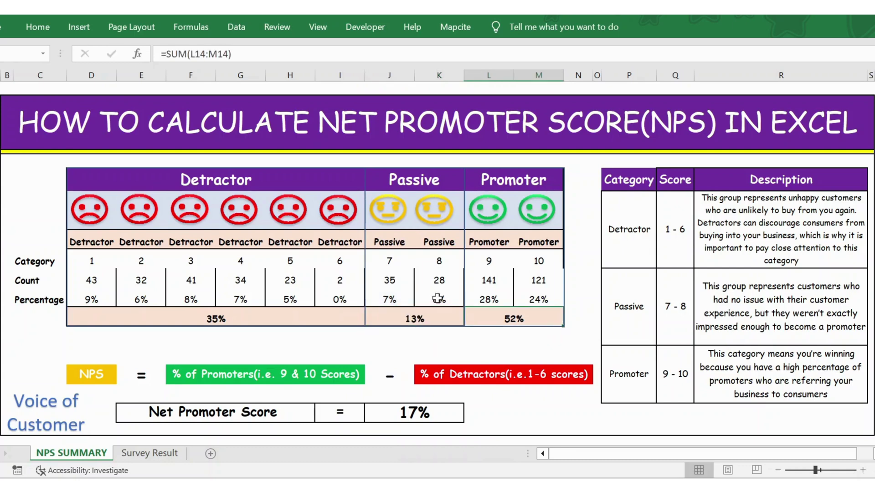
text(=sum)
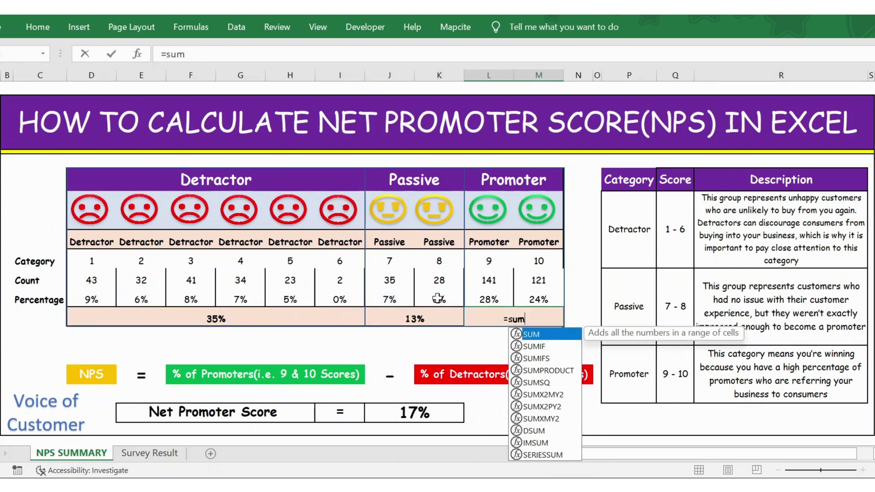
key(Tab)
click(496, 300)
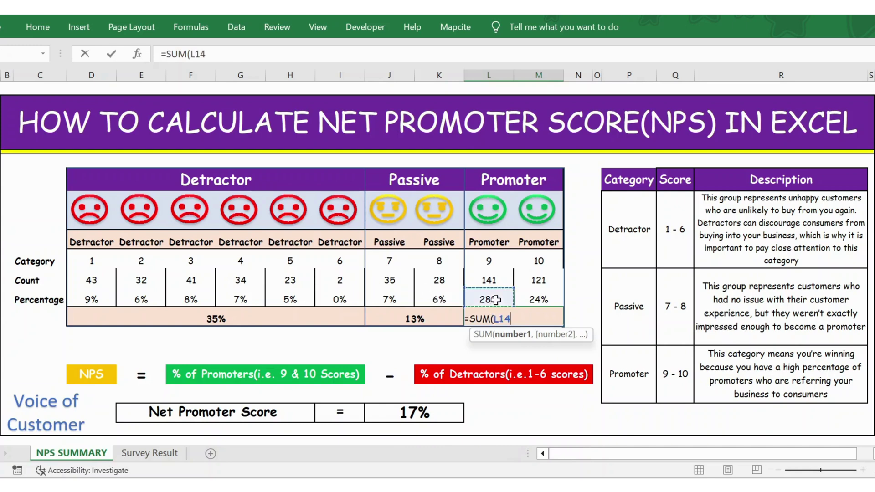
text(,)
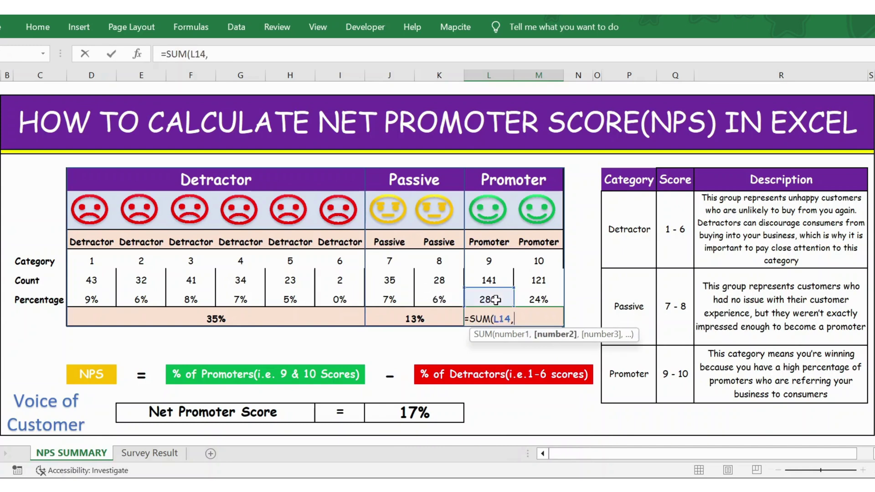
click(534, 300)
key(Return)
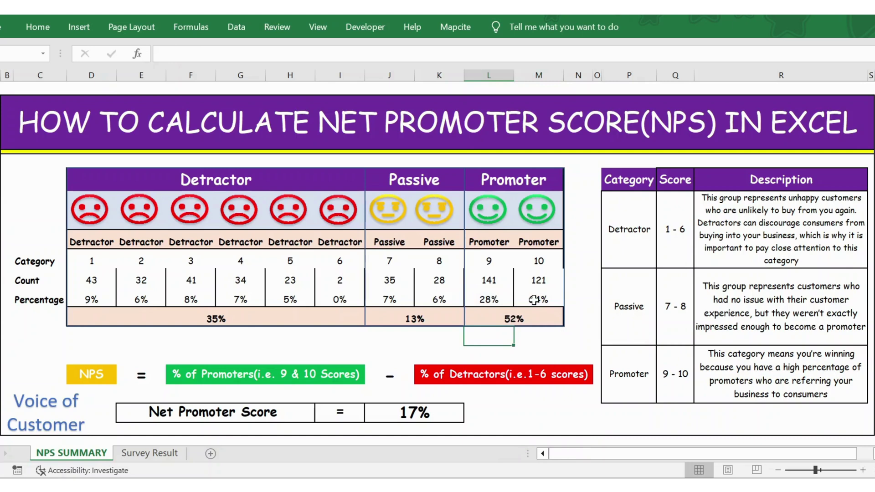
click(297, 315)
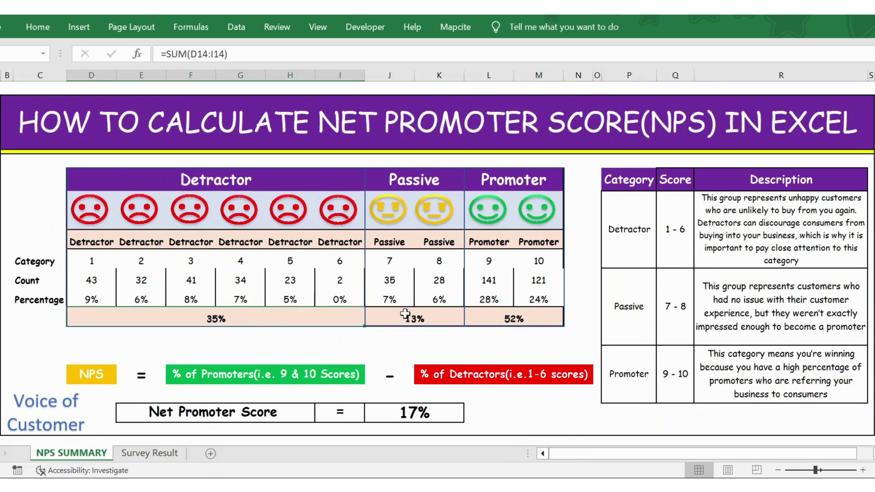
click(513, 316)
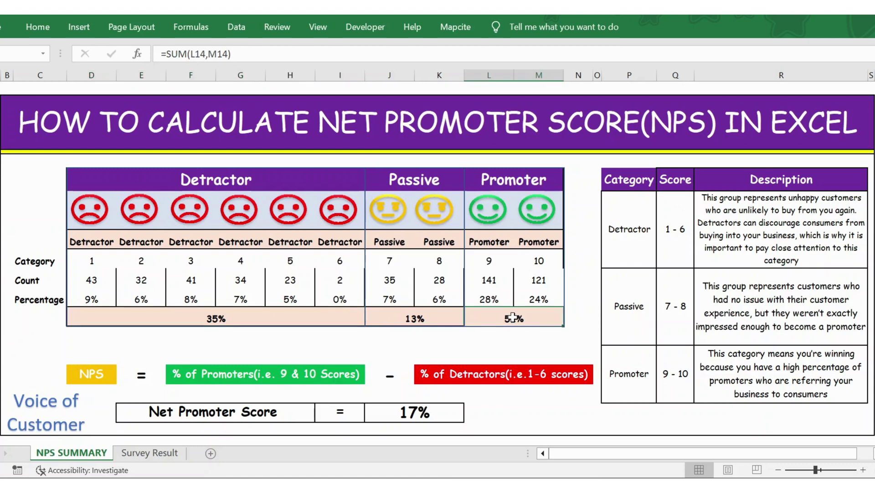
click(501, 336)
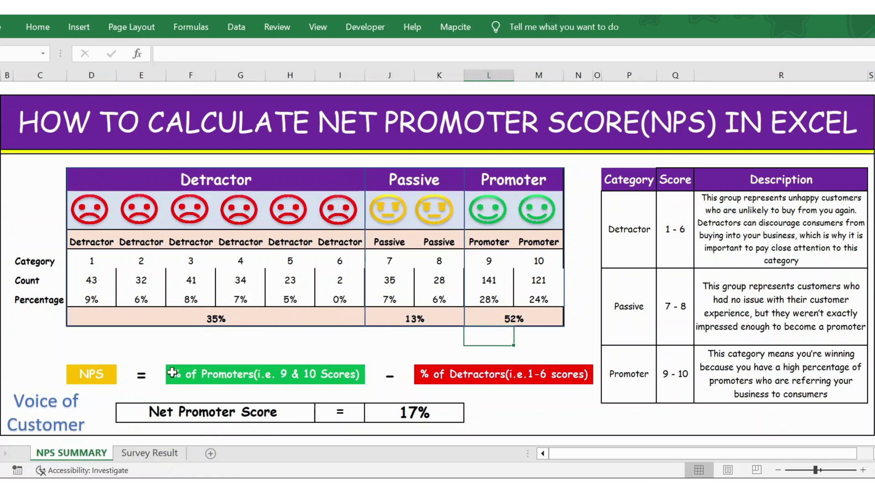
- Enter =L15-D15 in the Net Promoter Score cell, accepting Excel's correction, for 17%
click(176, 382)
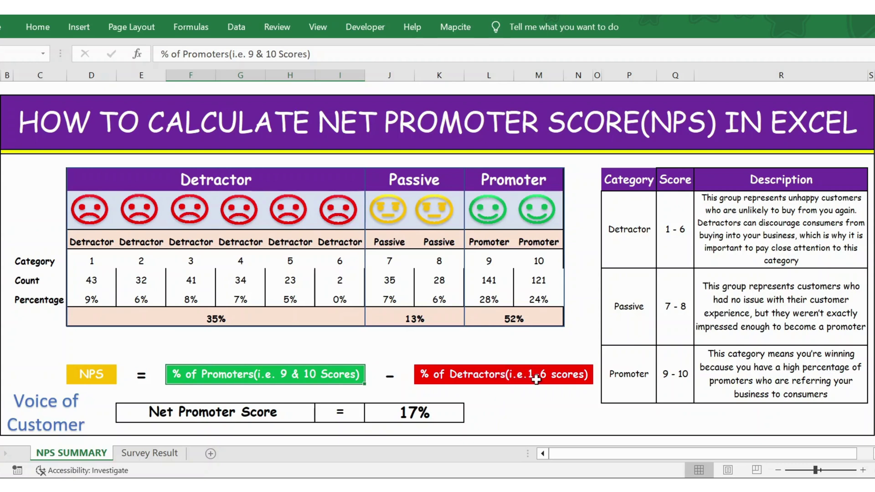
click(292, 414)
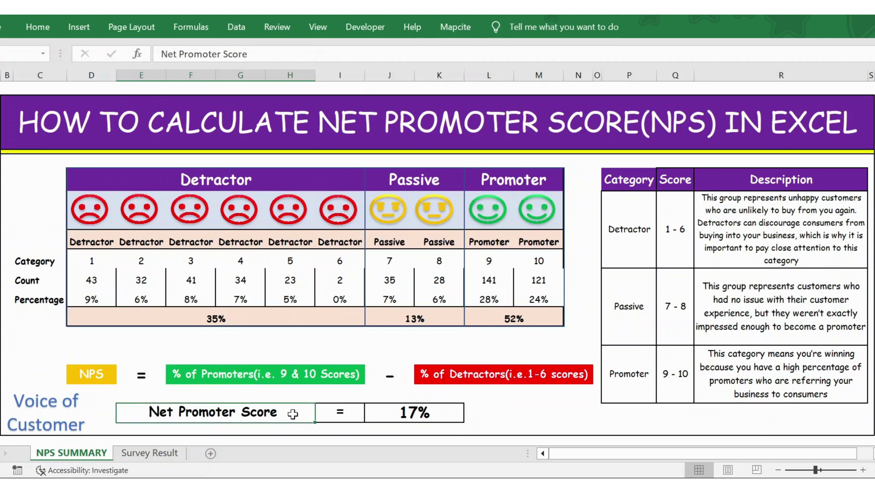
click(419, 414)
text(=)
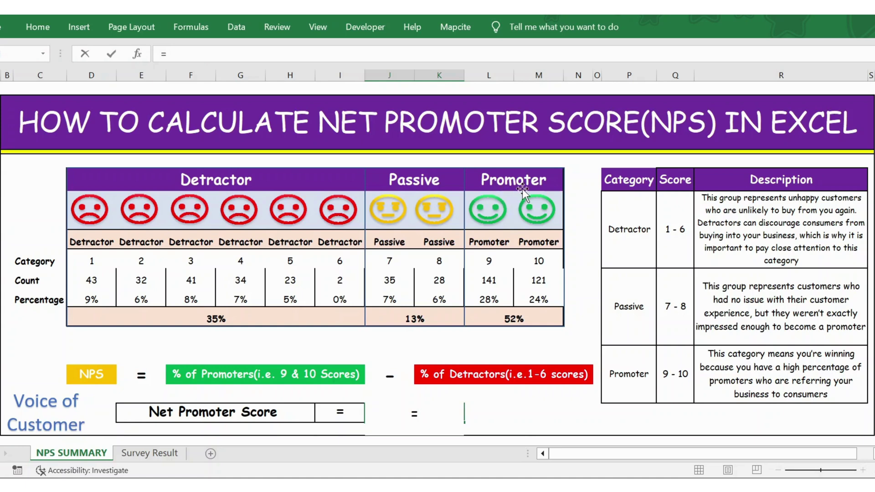
click(506, 319)
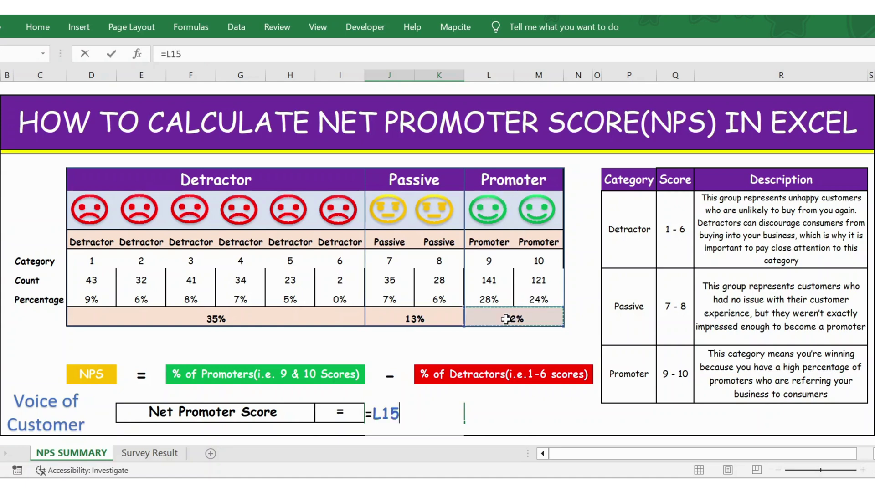
text(-)
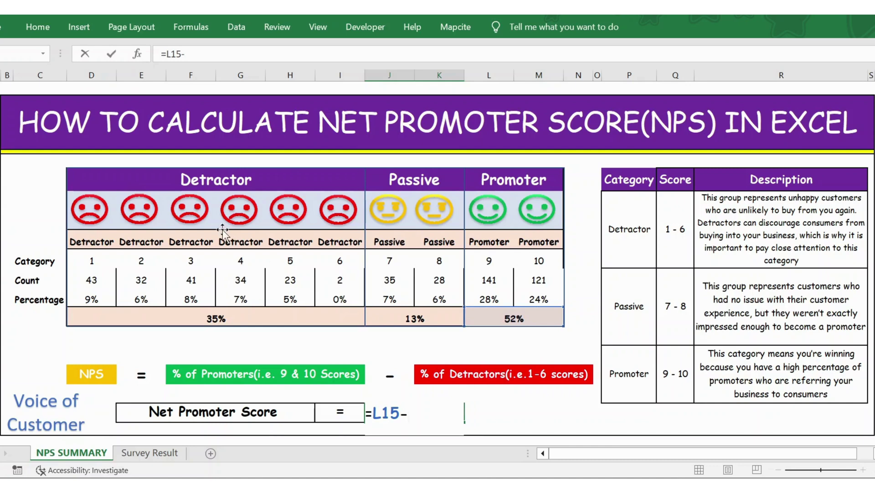
click(225, 316)
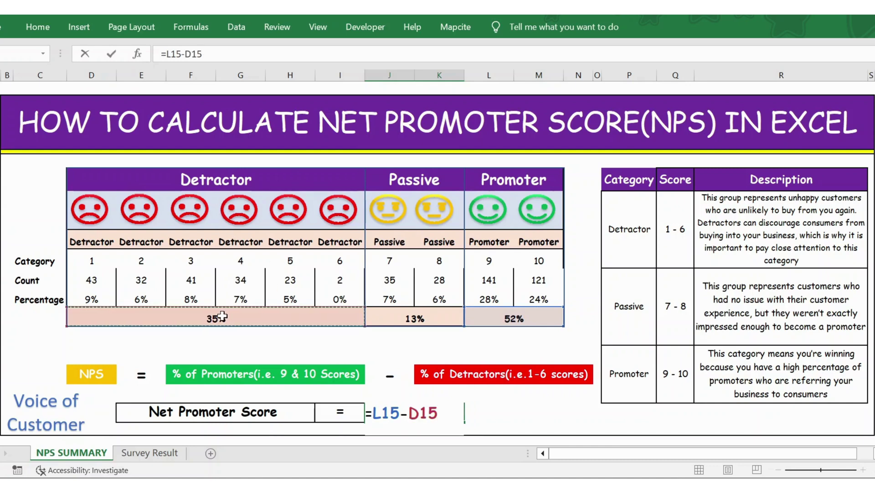
text())
key(Return)
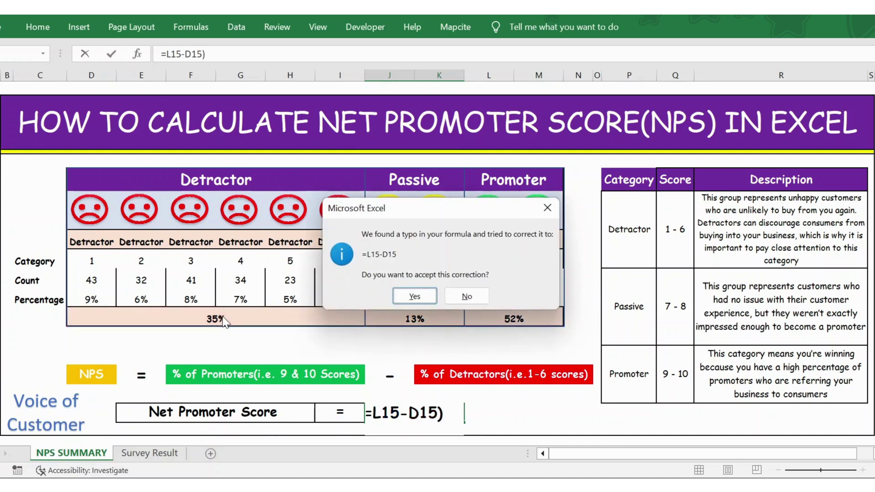
key(Return)
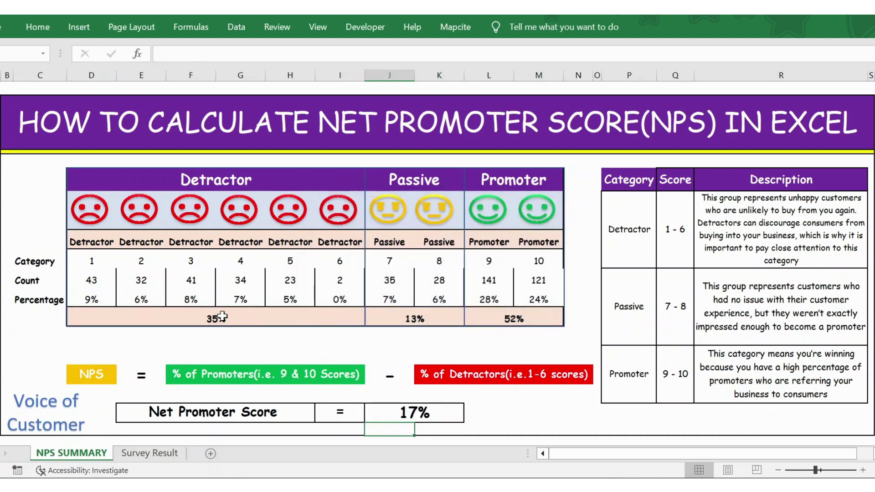
click(233, 425)
click(415, 413)
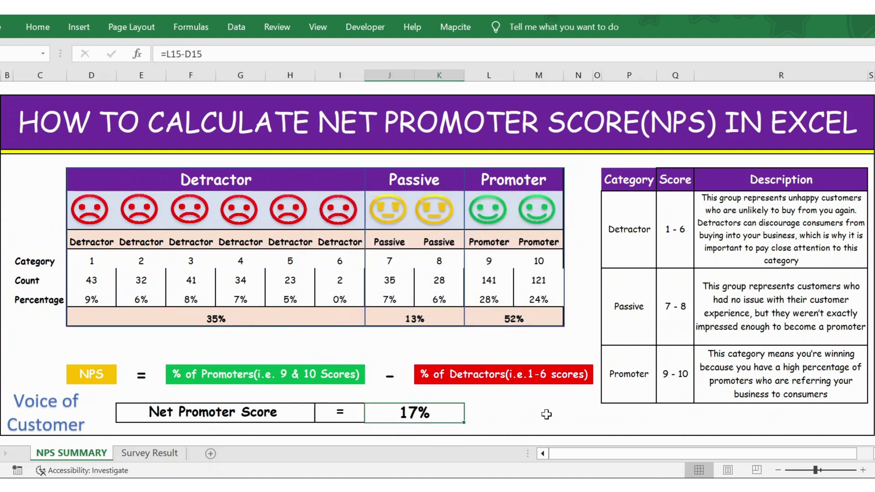